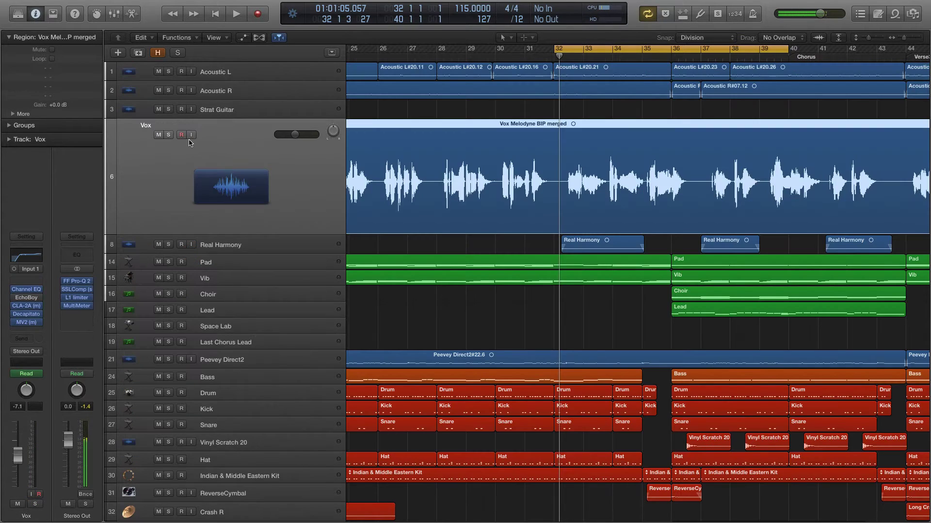
- Insert a Mono->Stereo Space Designer reverb on the Vox channel below MV2, then close its window
{"action": "left_click", "coordinate": [32, 330]}
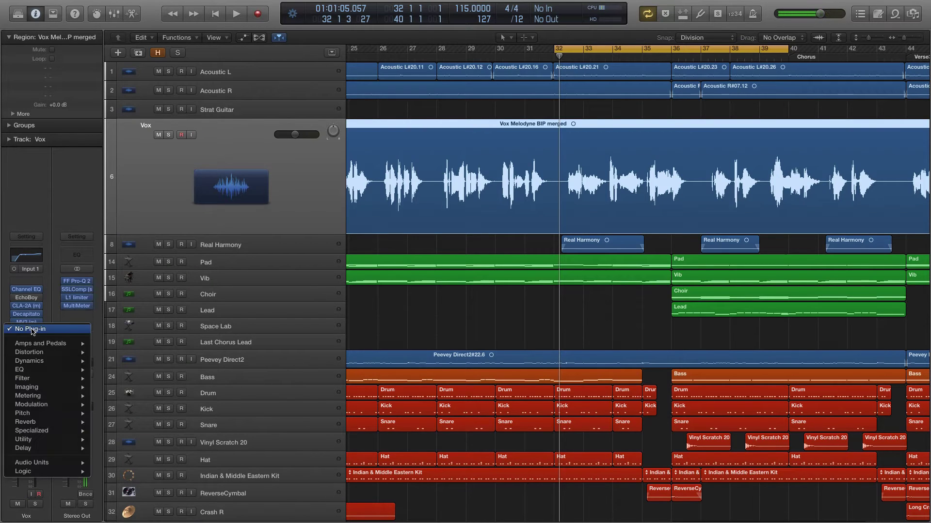
{"action": "mouse_move", "coordinate": [44, 422]}
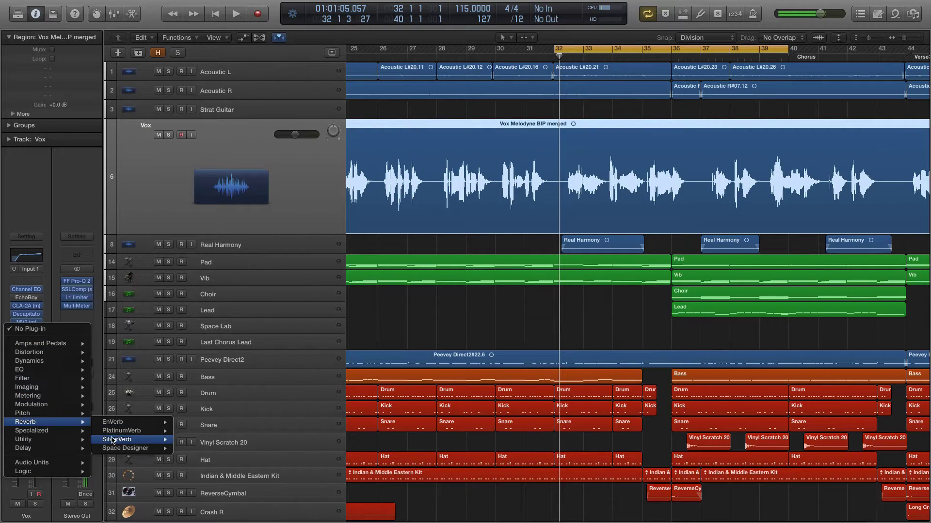
{"action": "mouse_move", "coordinate": [126, 449]}
{"action": "left_click", "coordinate": [188, 458]}
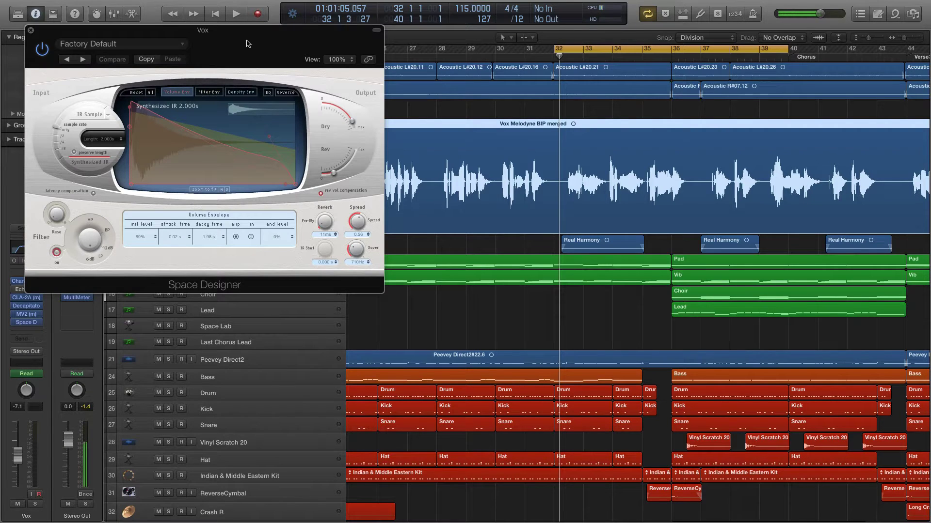
{"action": "left_click_drag", "start_coordinate": [68, 60], "coordinate": [218, 118]}
{"action": "left_click", "coordinate": [181, 89]}
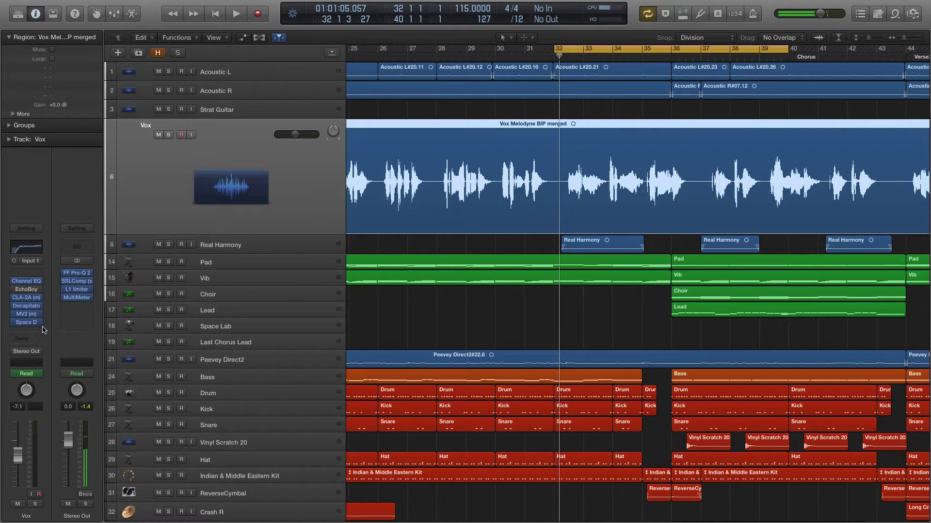
- Undo the insert so the Vox chain ends at MV2 again
{"action": "key", "text": "super+z"}
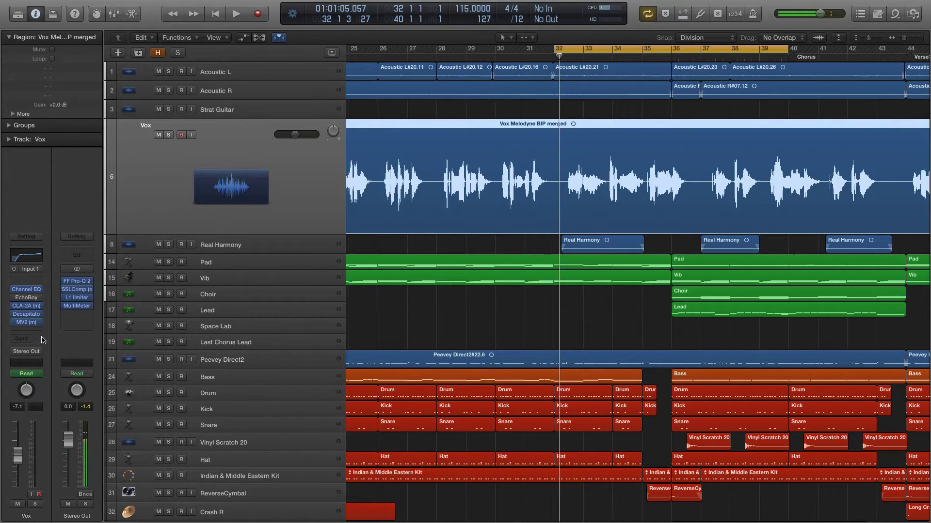
- Route a Vox send to Bus 8, creating a new aux channel
{"action": "scroll", "coordinate": [222, 142], "scroll_direction": "left", "scroll_amount": 1}
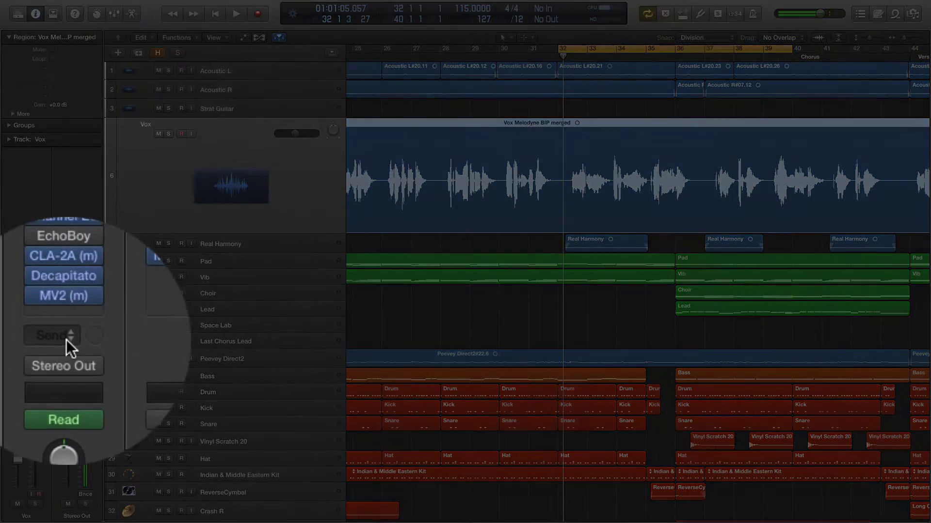
{"action": "left_click", "coordinate": [66, 339]}
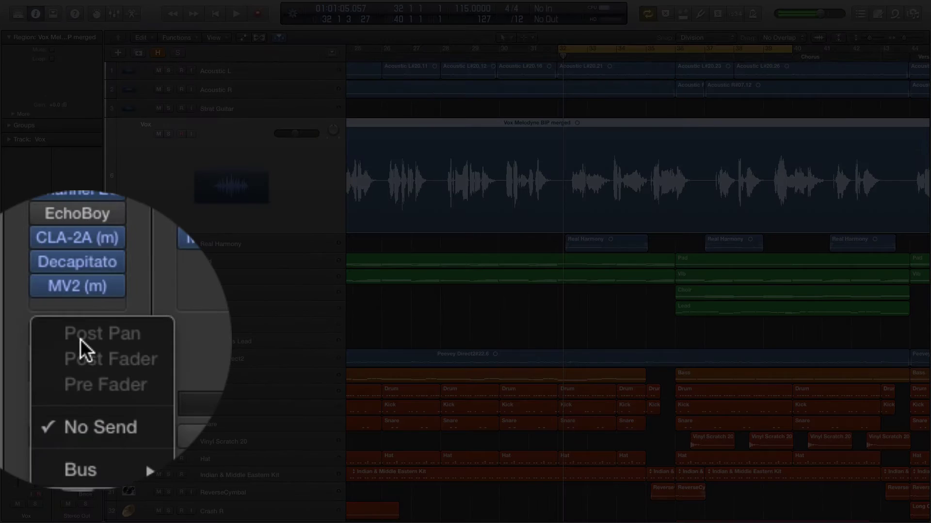
{"action": "mouse_move", "coordinate": [96, 371]}
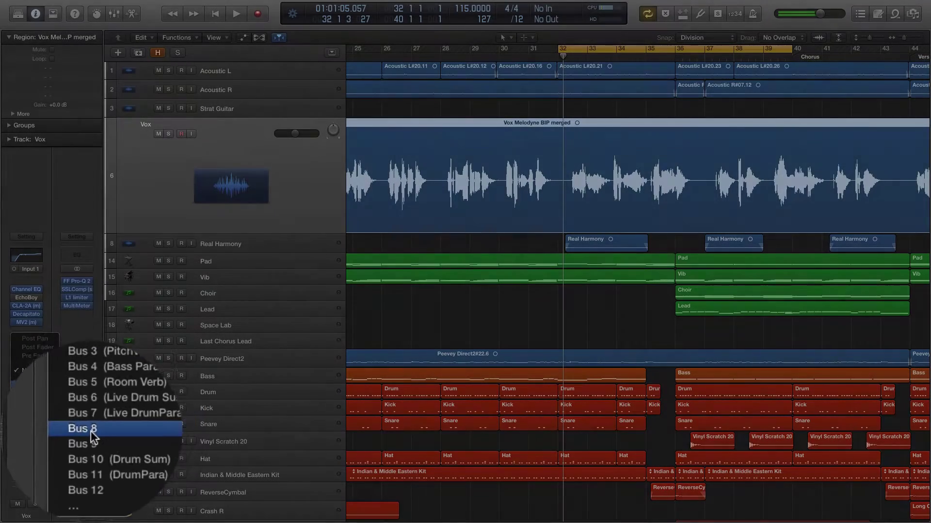
{"action": "left_click", "coordinate": [149, 371]}
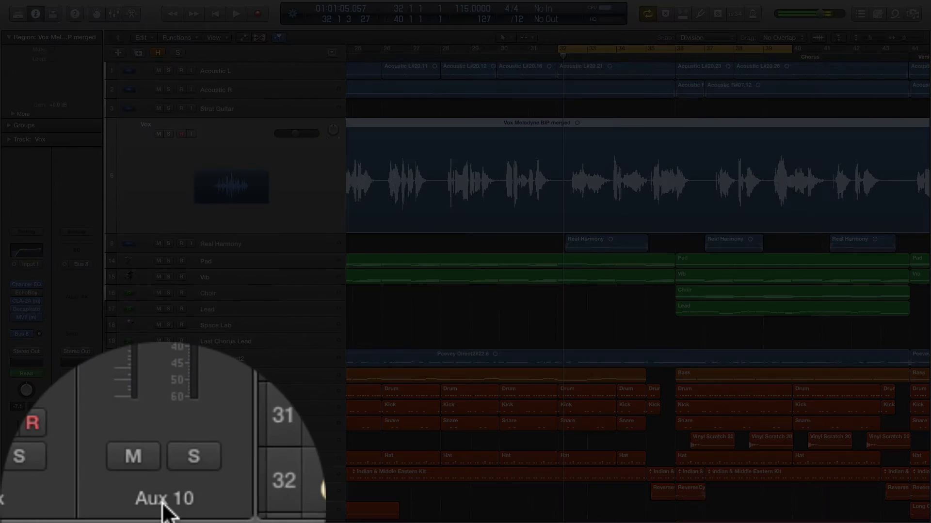
- Rename the new aux channel to 'Vocal Verb'
{"action": "double_click", "coordinate": [163, 504]}
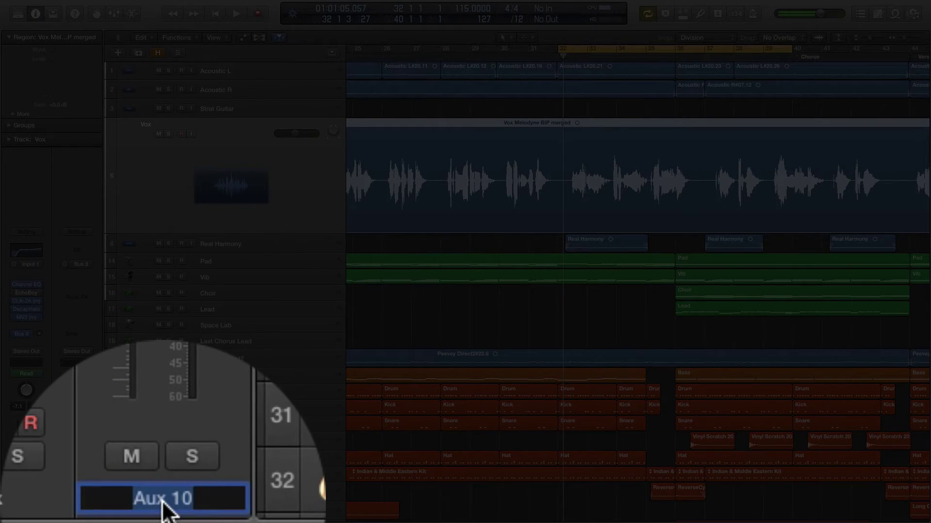
{"action": "type", "text": "Vocal Ve"}
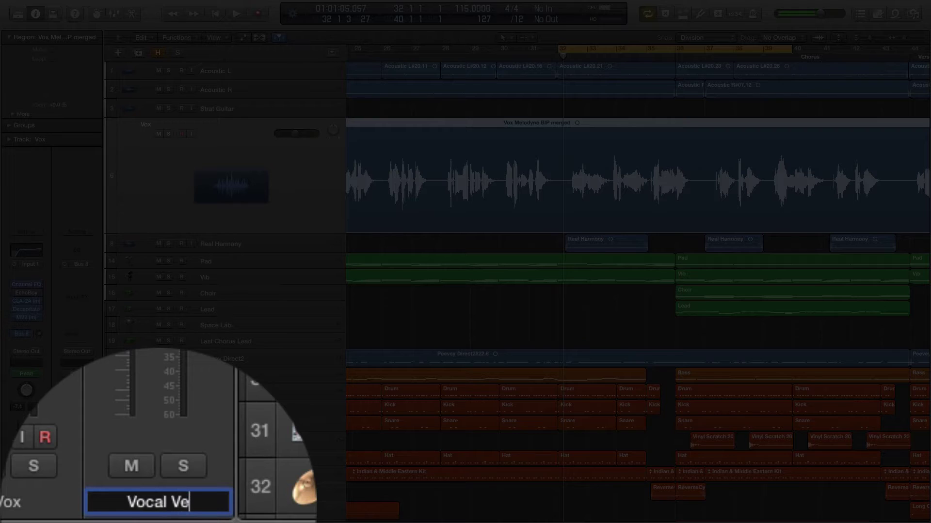
{"action": "type", "text": "rb"}
{"action": "key", "text": "Return"}
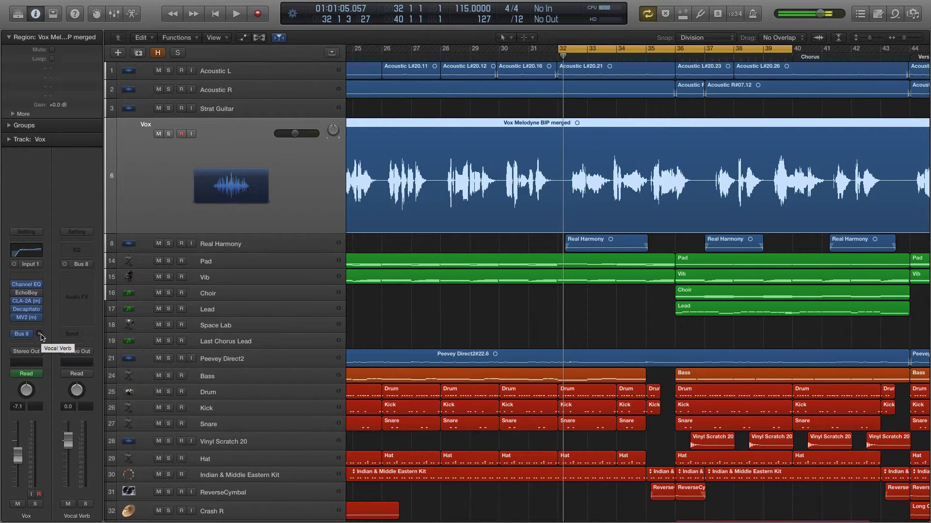
- Adjust the Vox Bus 8 send through -19.0 and -10.8, settling at -12.0 dB
{"action": "left_click_drag", "start_coordinate": [40, 336], "coordinate": [40, 343]}
{"action": "left_click_drag", "start_coordinate": [17, 455], "coordinate": [18, 460]}
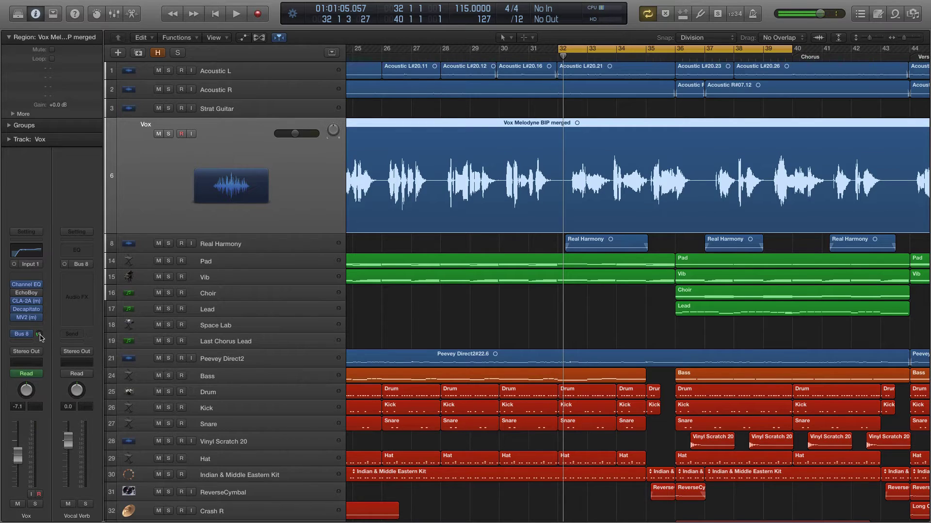
{"action": "mouse_move", "coordinate": [41, 337]}
{"action": "left_click_drag", "start_coordinate": [39, 335], "coordinate": [39, 336]}
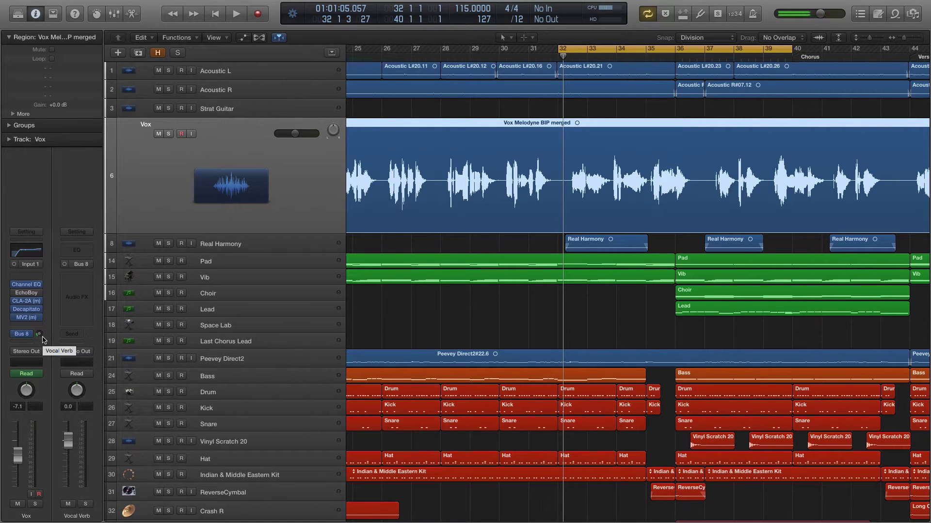
{"action": "mouse_move", "coordinate": [19, 456]}
{"action": "left_mouse_down"}
{"action": "mouse_move", "coordinate": [23, 489]}
{"action": "mouse_move", "coordinate": [23, 456]}
{"action": "left_mouse_up"}
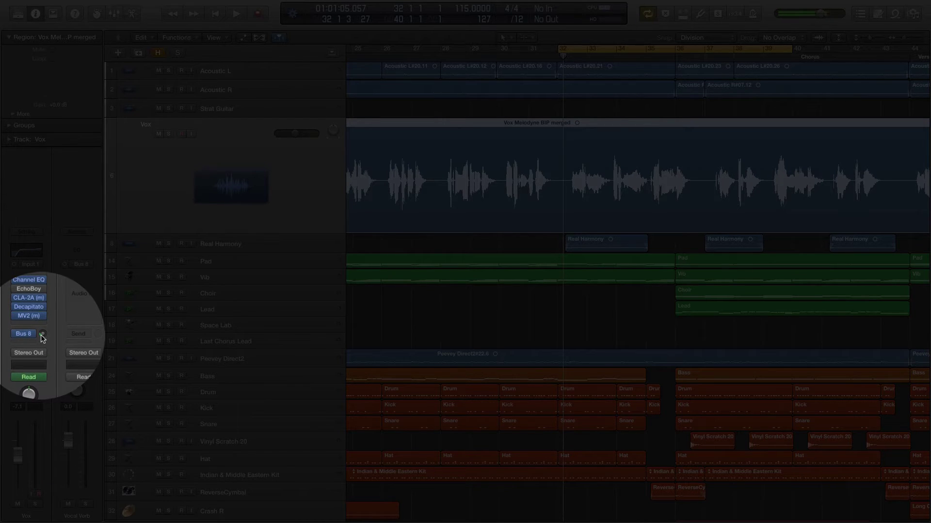
{"action": "left_click_drag", "start_coordinate": [43, 334], "coordinate": [43, 339]}
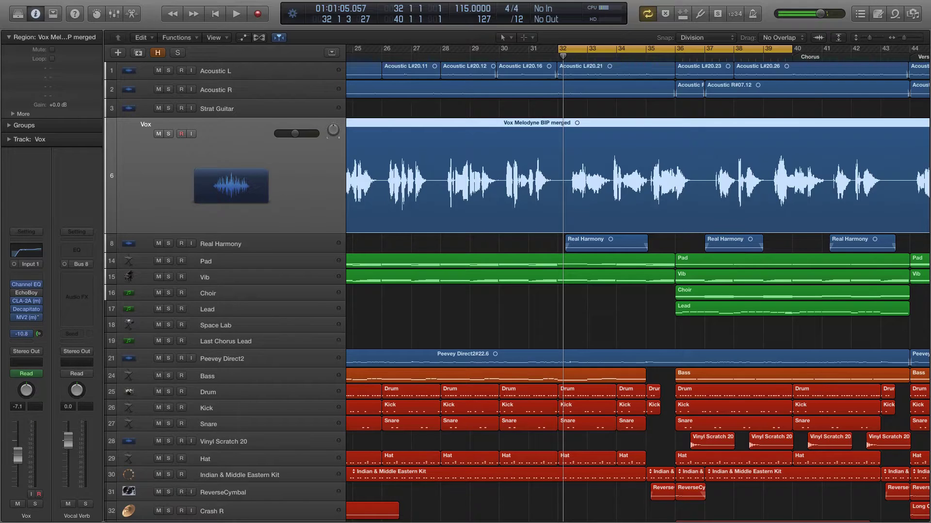
{"action": "mouse_move", "coordinate": [32, 339]}
{"action": "left_click_drag", "start_coordinate": [39, 335], "coordinate": [39, 341]}
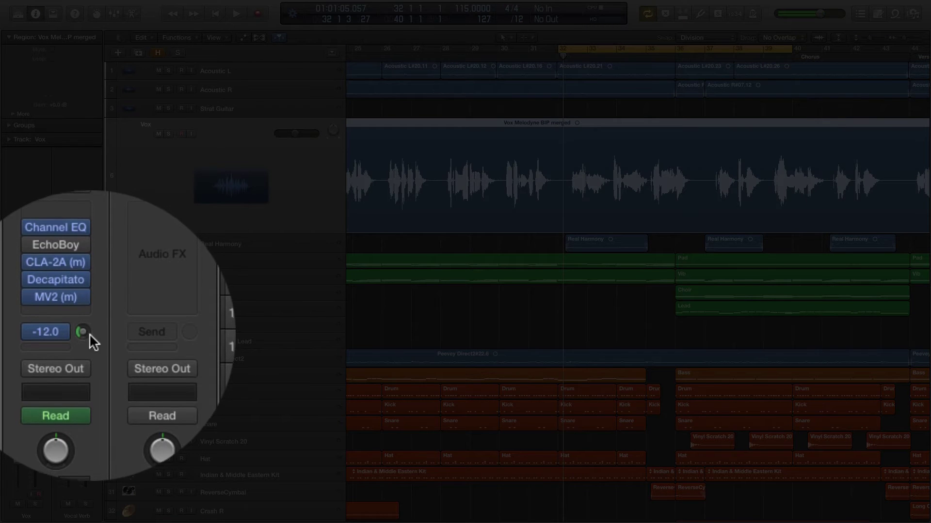
- Switch the Vox Bus 8 send to Pre Fader
{"action": "mouse_move", "coordinate": [53, 339]}
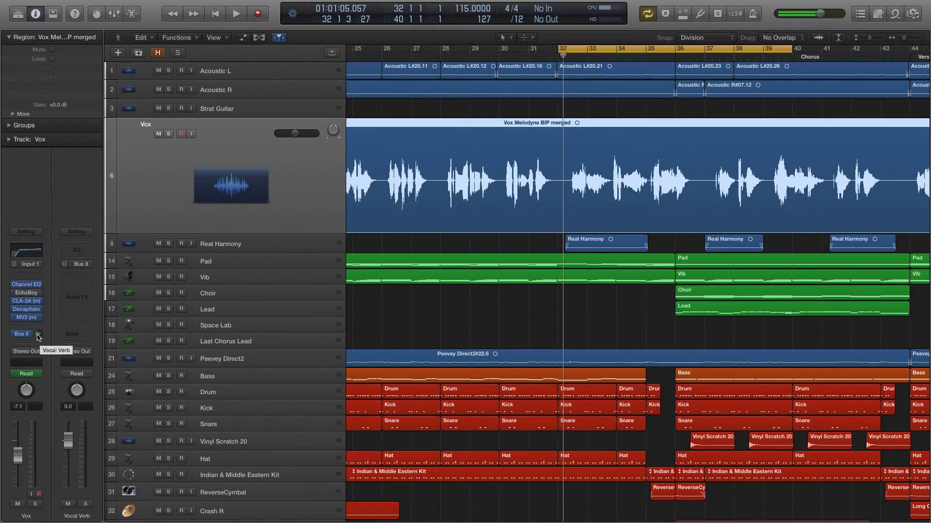
{"action": "left_click", "coordinate": [39, 338]}
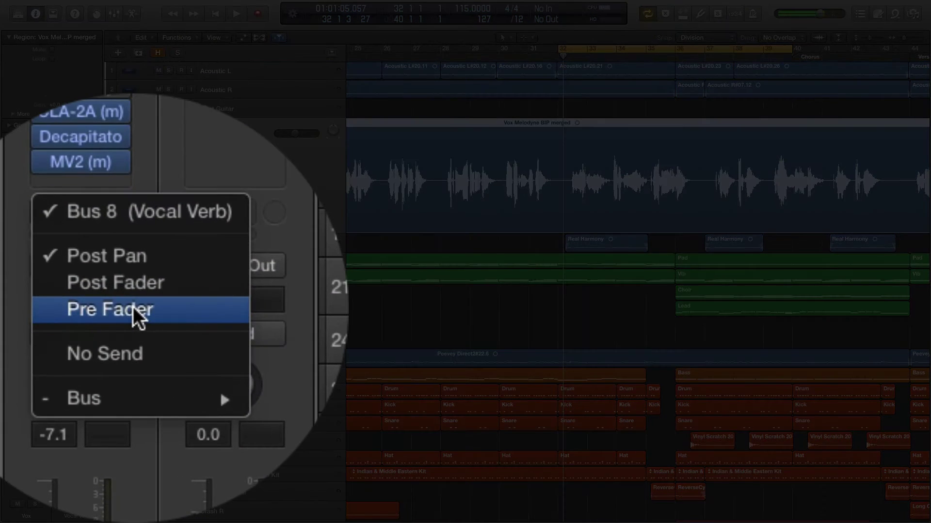
{"action": "left_click", "coordinate": [134, 310]}
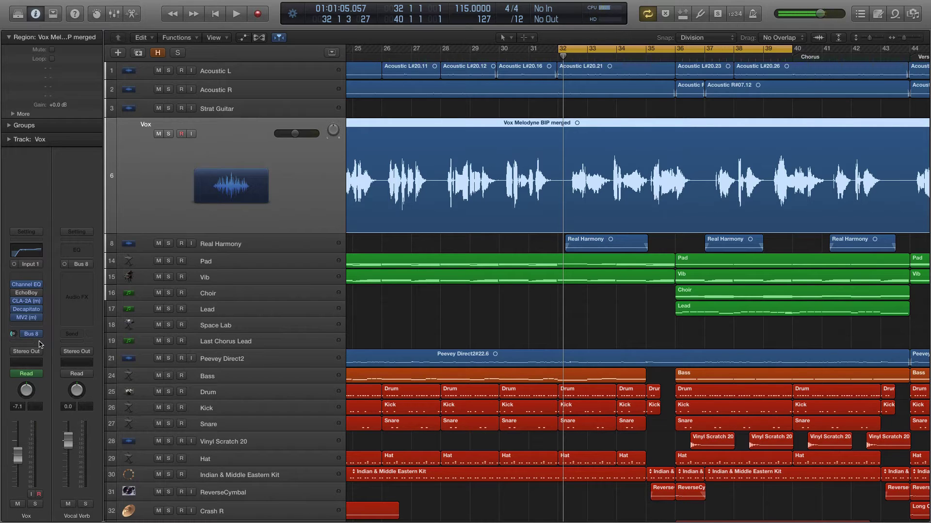
{"action": "left_click", "coordinate": [39, 336]}
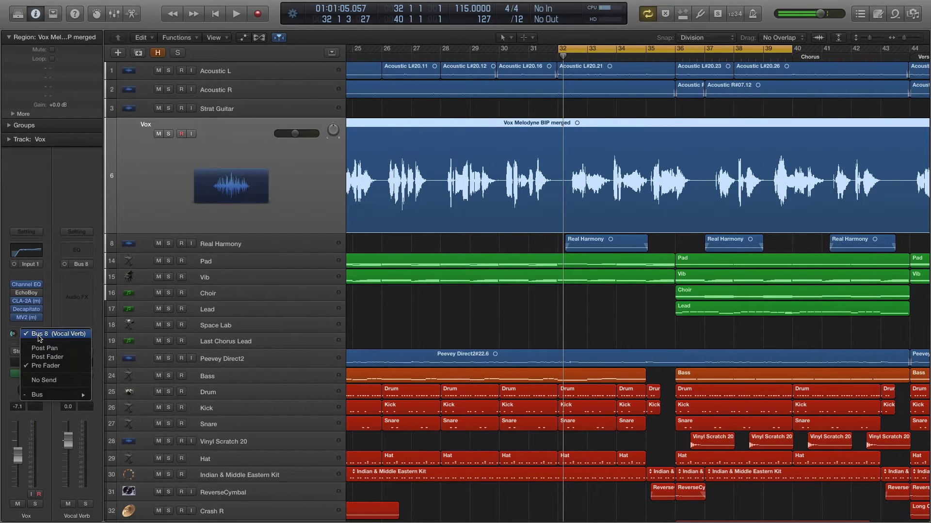
{"action": "left_click", "coordinate": [44, 363]}
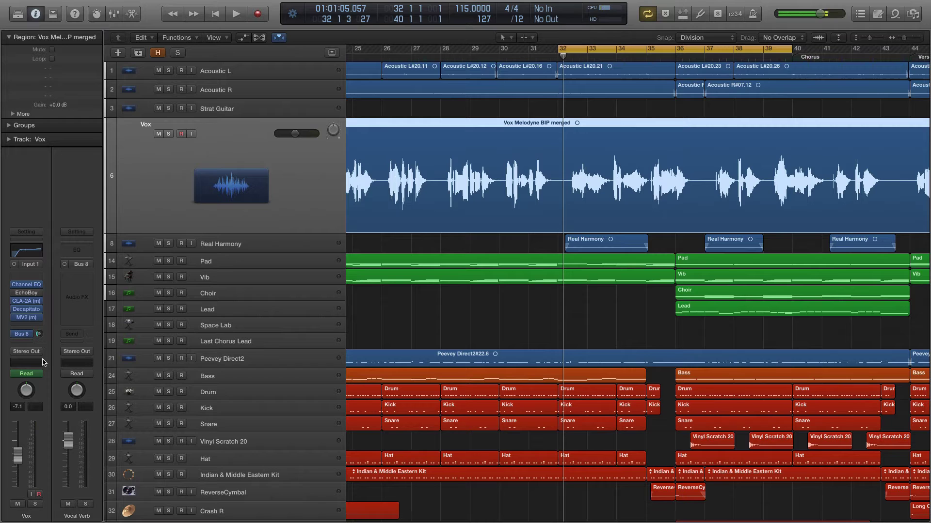
- Insert Space Designer on the Vocal Verb aux channel
{"action": "mouse_move", "coordinate": [80, 280]}
{"action": "left_click", "coordinate": [80, 276]}
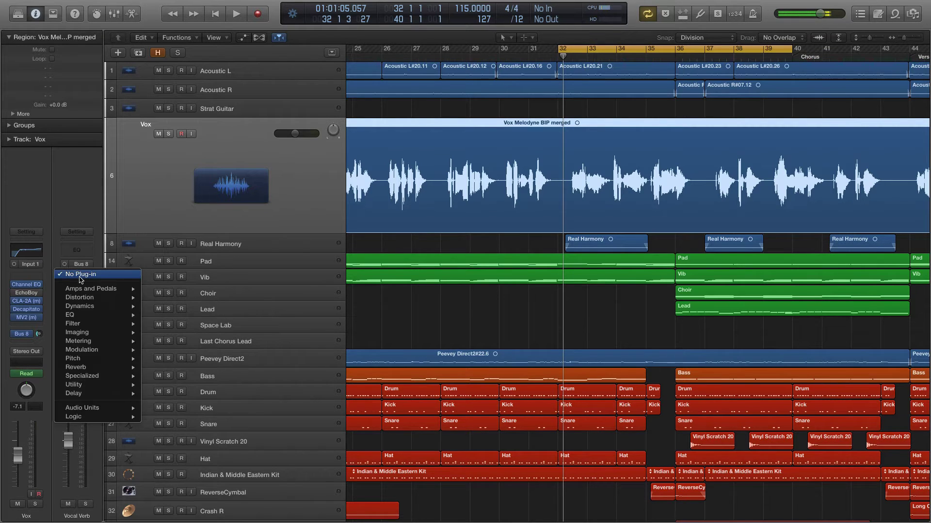
{"action": "mouse_move", "coordinate": [92, 369]}
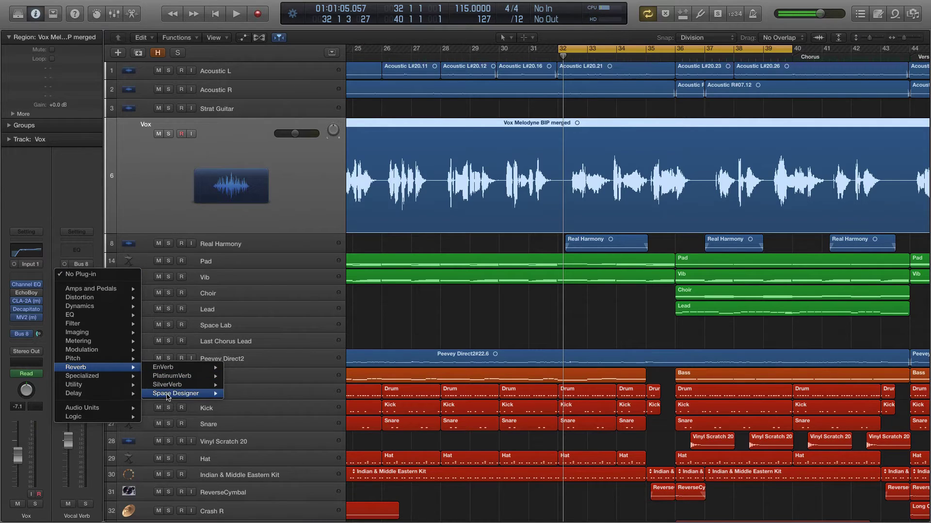
{"action": "mouse_move", "coordinate": [167, 396]}
{"action": "left_click", "coordinate": [245, 403]}
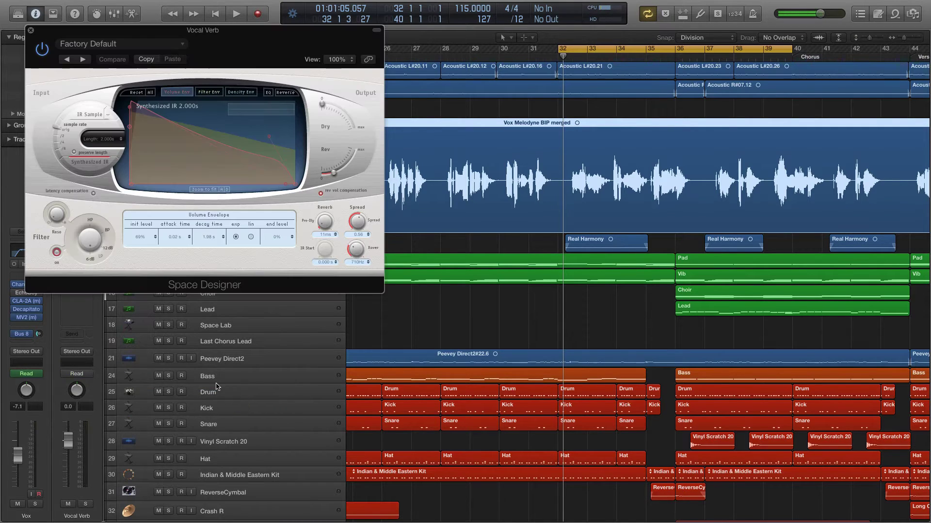
- Load the 1.4s Nice Room preset with the reverb level at 0.0 dB, then solo Vox
{"action": "left_click", "coordinate": [129, 46]}
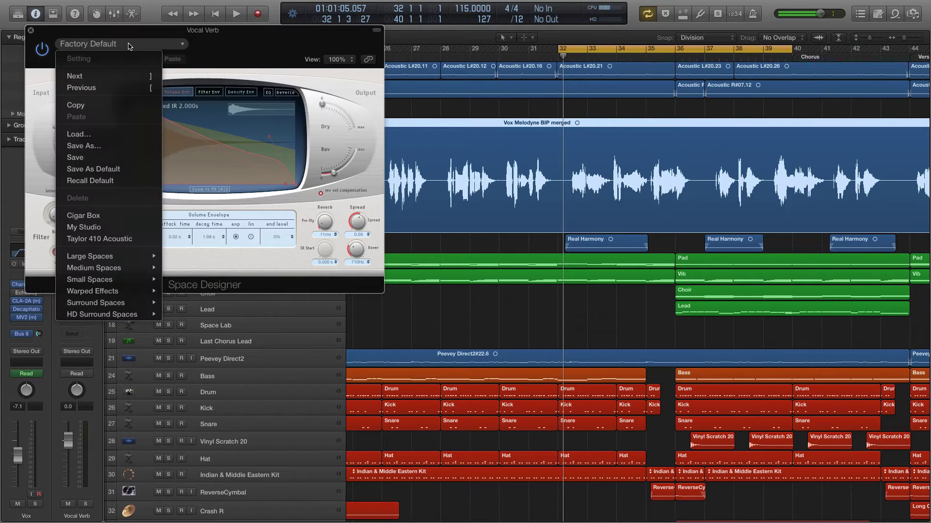
{"action": "mouse_move", "coordinate": [121, 268]}
{"action": "mouse_move", "coordinate": [194, 270]}
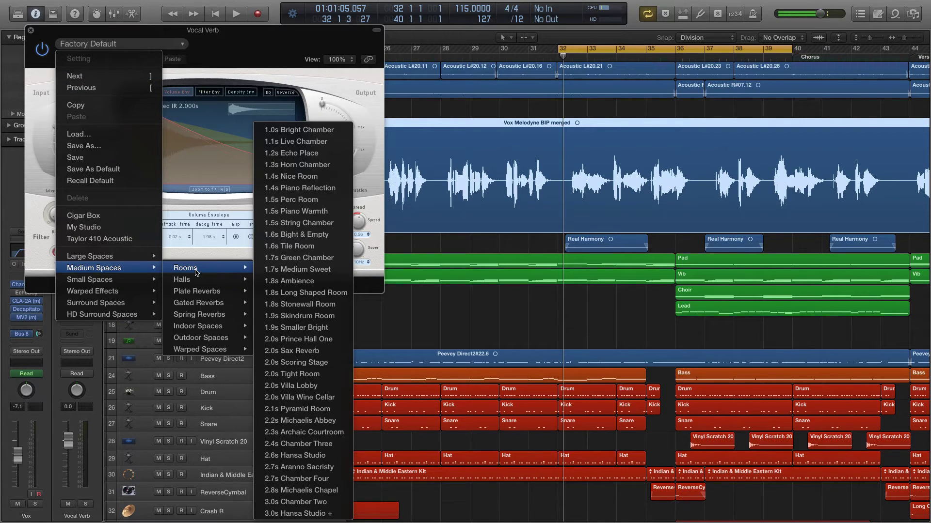
{"action": "left_click", "coordinate": [285, 177]}
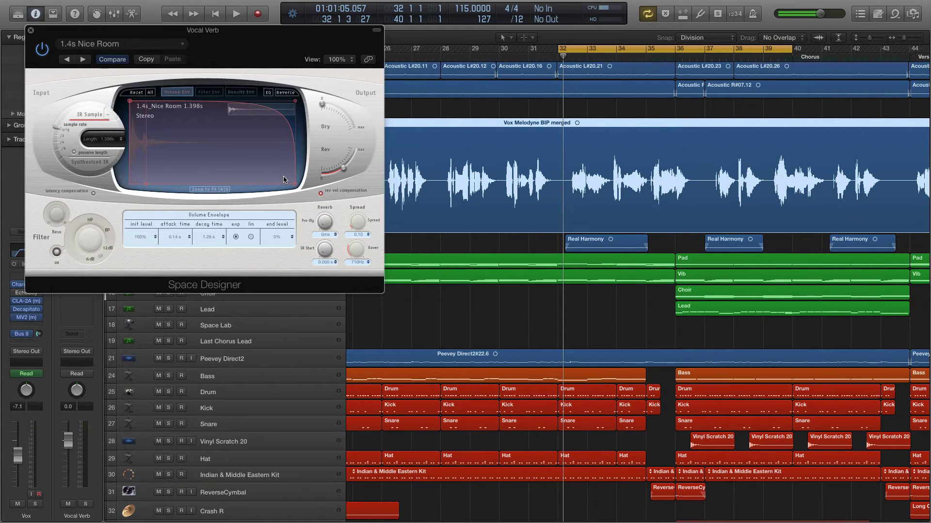
{"action": "mouse_move", "coordinate": [344, 171]}
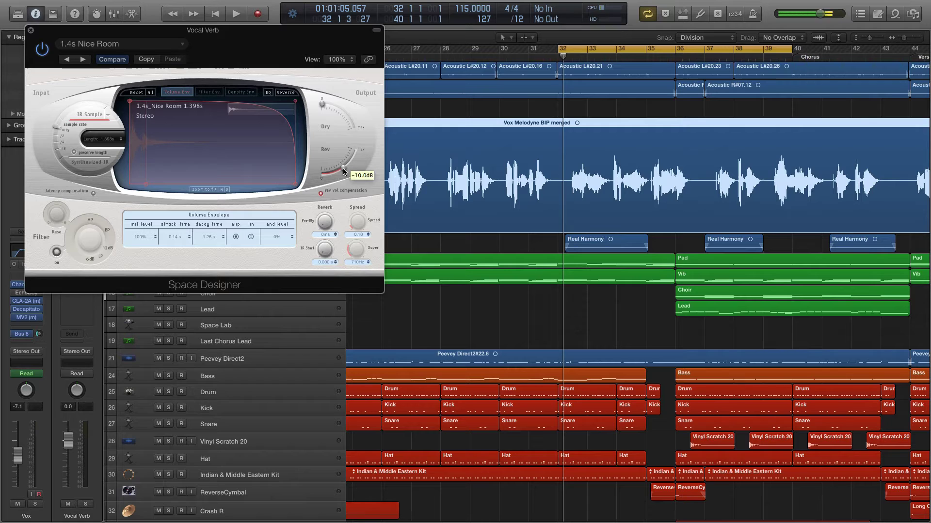
{"action": "left_click_drag", "start_coordinate": [343, 170], "coordinate": [362, 144]}
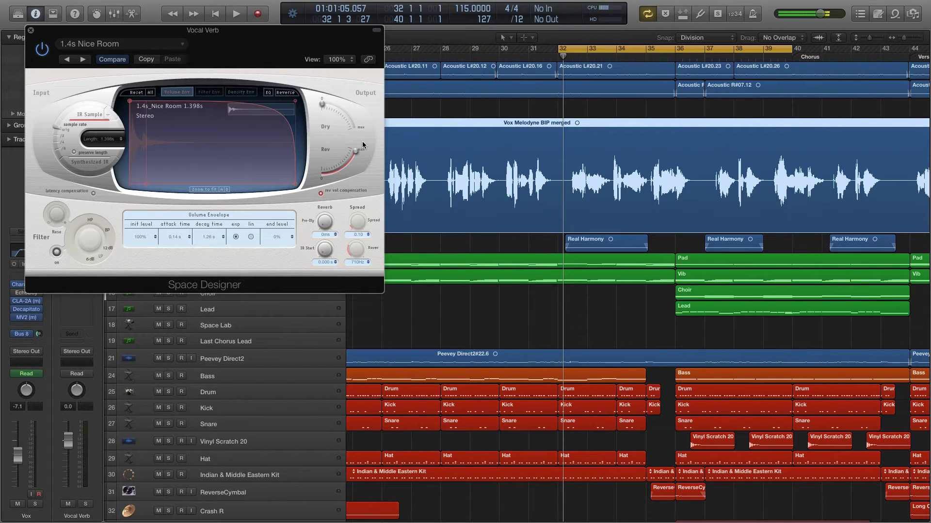
{"action": "mouse_move", "coordinate": [362, 142]}
{"action": "left_mouse_down"}
{"action": "mouse_move", "coordinate": [362, 179]}
{"action": "mouse_move", "coordinate": [362, 142]}
{"action": "left_mouse_up"}
{"action": "key", "text": "super+w"}
{"action": "key", "text": "s"}
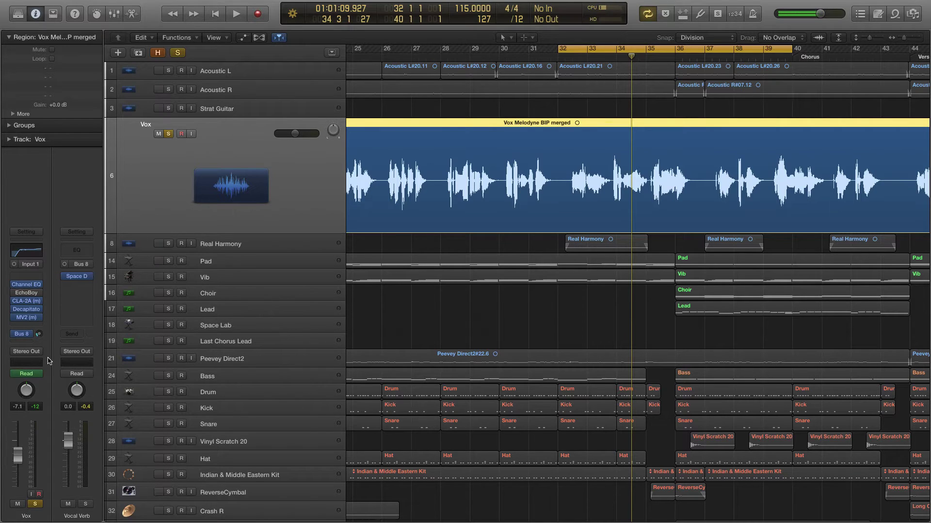
{"action": "left_click", "coordinate": [27, 335]}
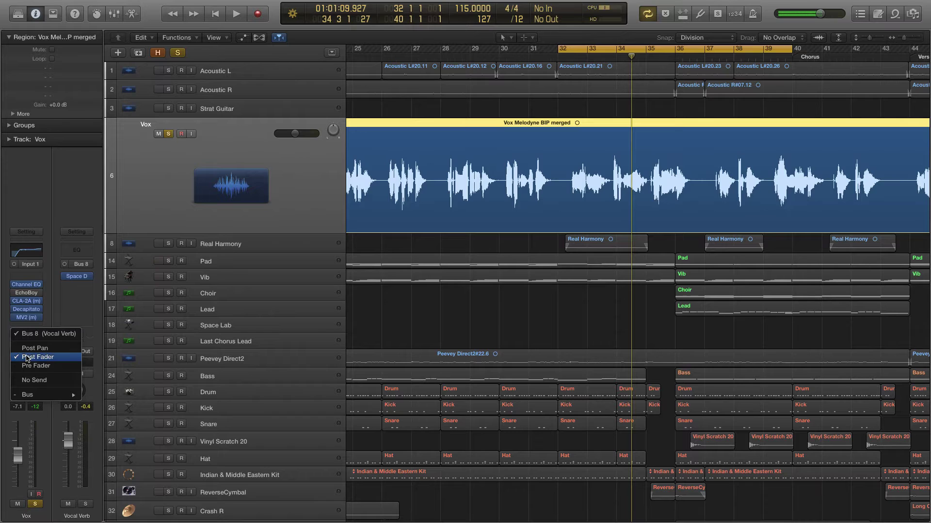
{"action": "left_click", "coordinate": [27, 357]}
{"action": "mouse_move", "coordinate": [17, 456]}
{"action": "left_mouse_down"}
{"action": "mouse_move", "coordinate": [25, 510]}
{"action": "mouse_move", "coordinate": [22, 451]}
{"action": "left_mouse_up"}
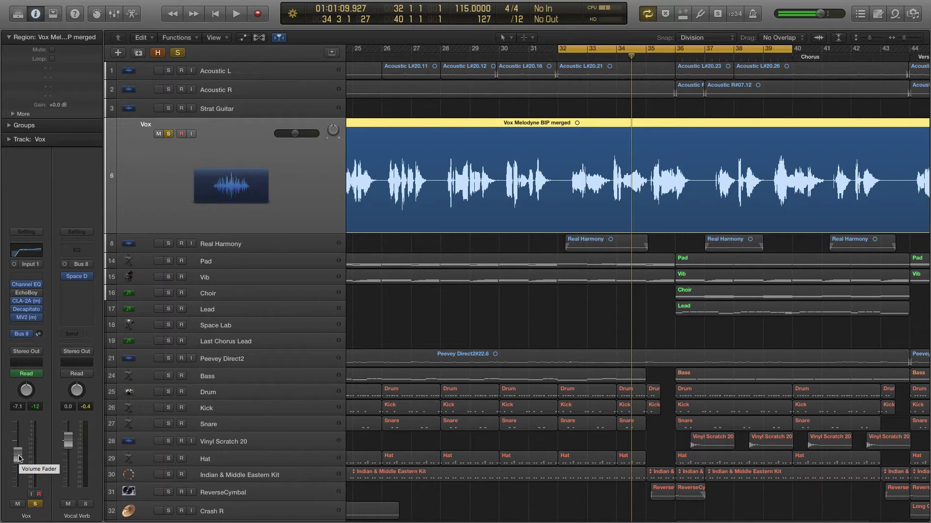
{"action": "mouse_move", "coordinate": [39, 336]}
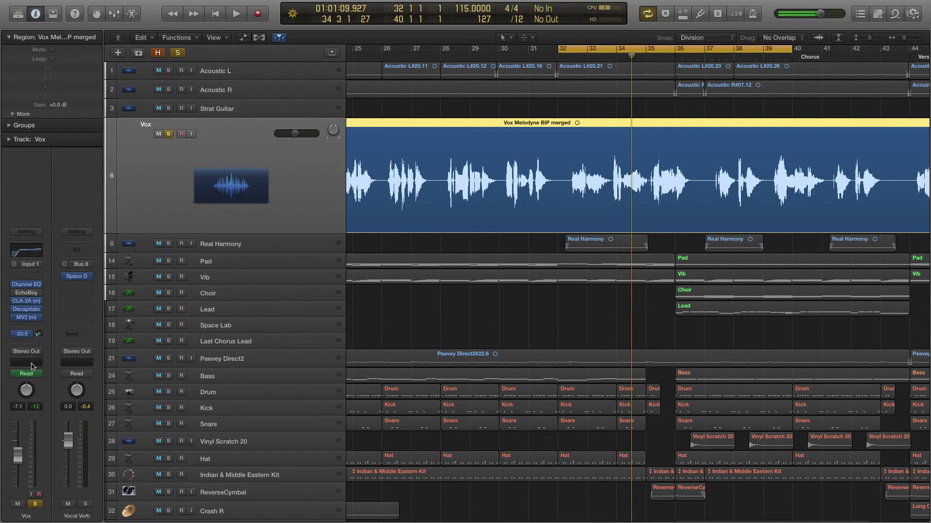
{"action": "left_click_drag", "start_coordinate": [18, 461], "coordinate": [17, 486]}
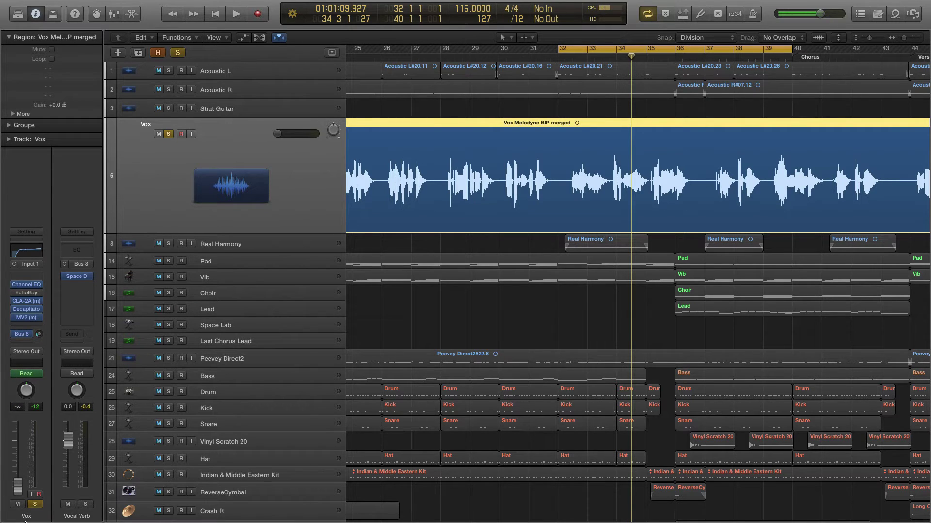
{"action": "key", "text": "super+z"}
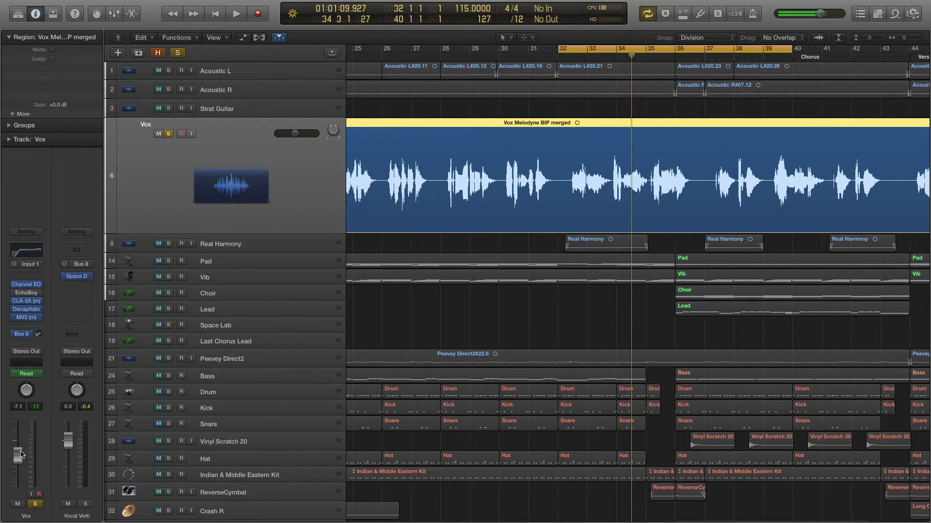
{"action": "key", "text": "space"}
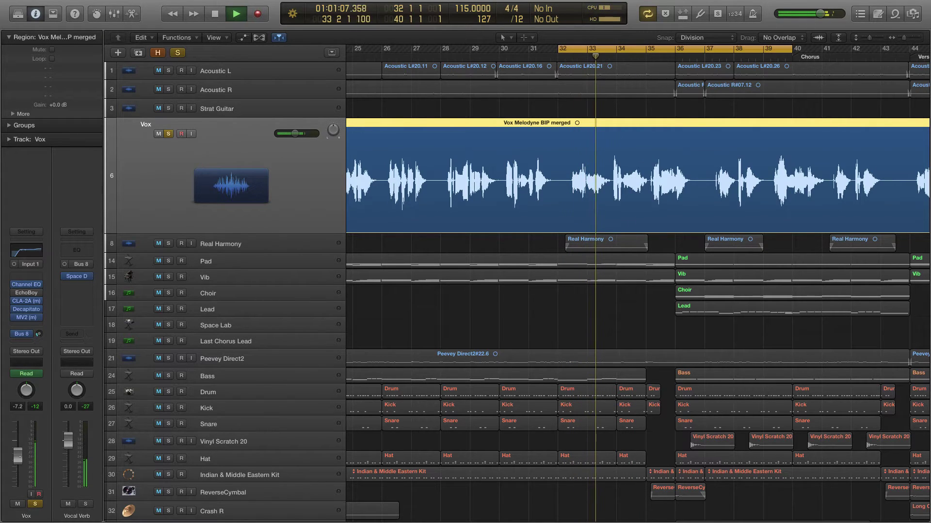
{"action": "left_click_drag", "start_coordinate": [19, 460], "coordinate": [18, 486]}
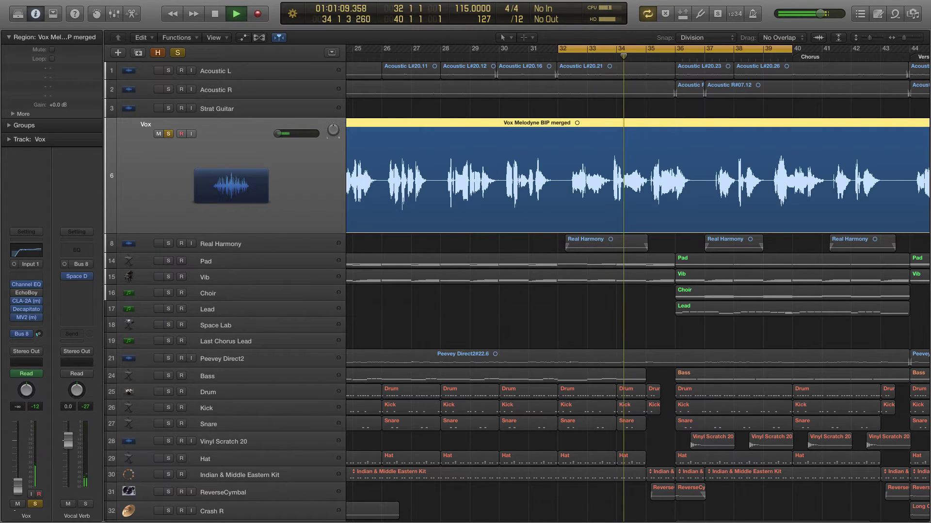
{"action": "key", "text": "space"}
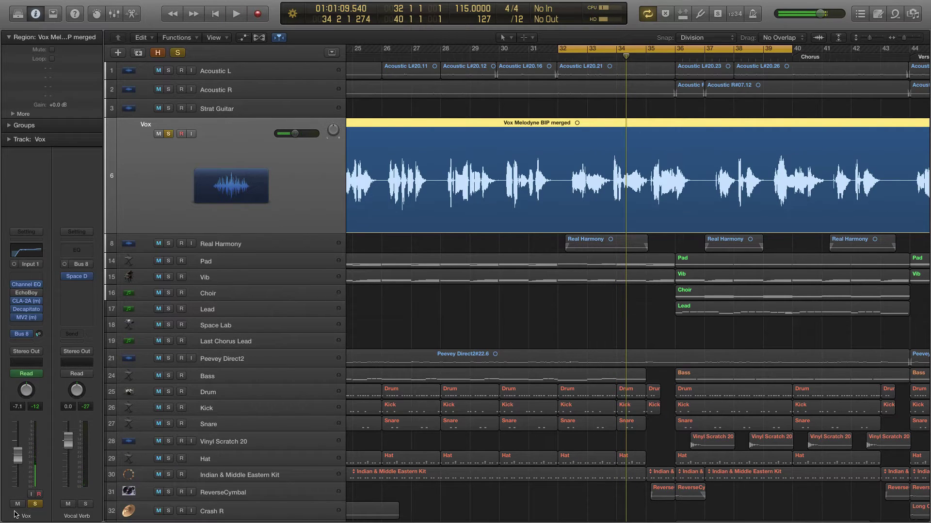
{"action": "left_click", "coordinate": [21, 334]}
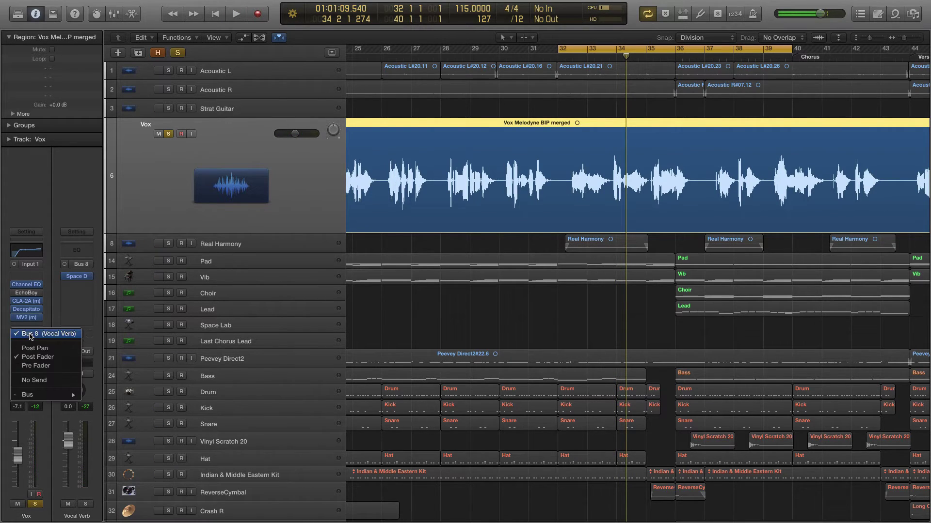
{"action": "left_click", "coordinate": [30, 368]}
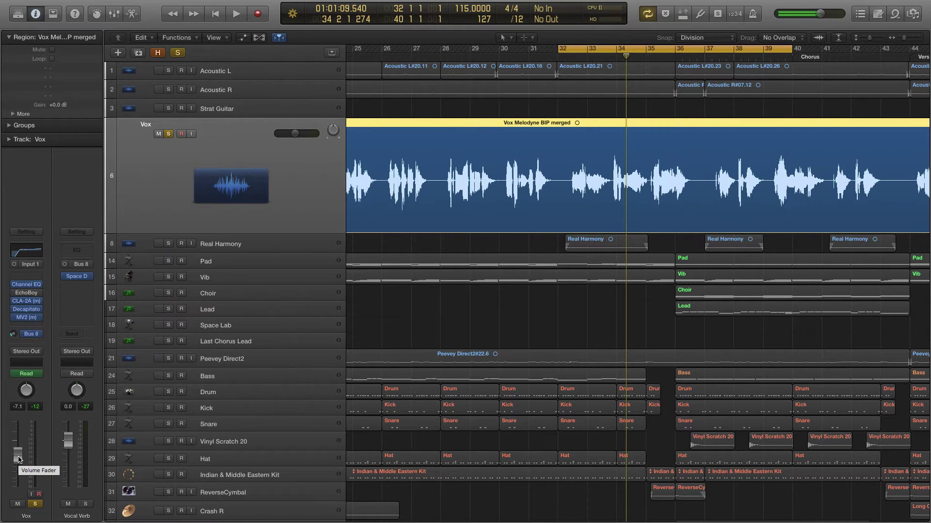
{"action": "key", "text": "space"}
{"action": "left_click_drag", "start_coordinate": [18, 460], "coordinate": [18, 487]}
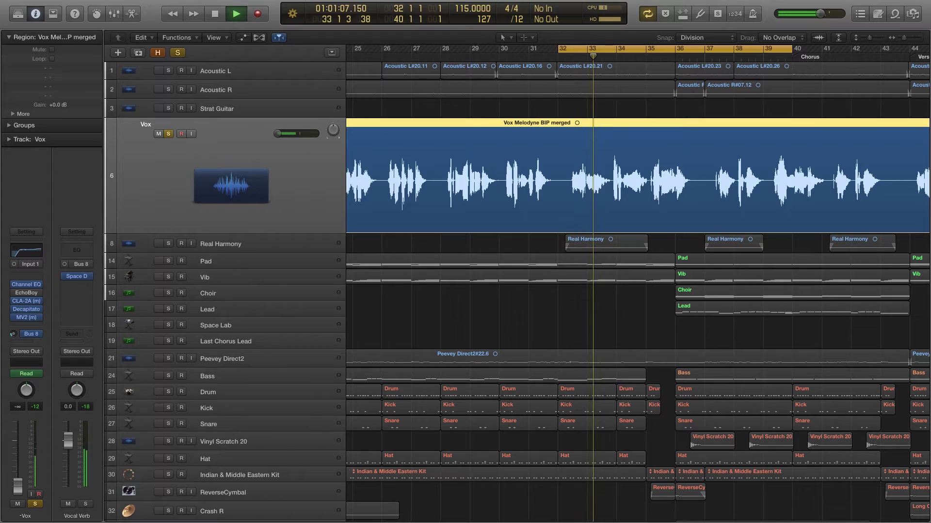
{"action": "key", "text": "space"}
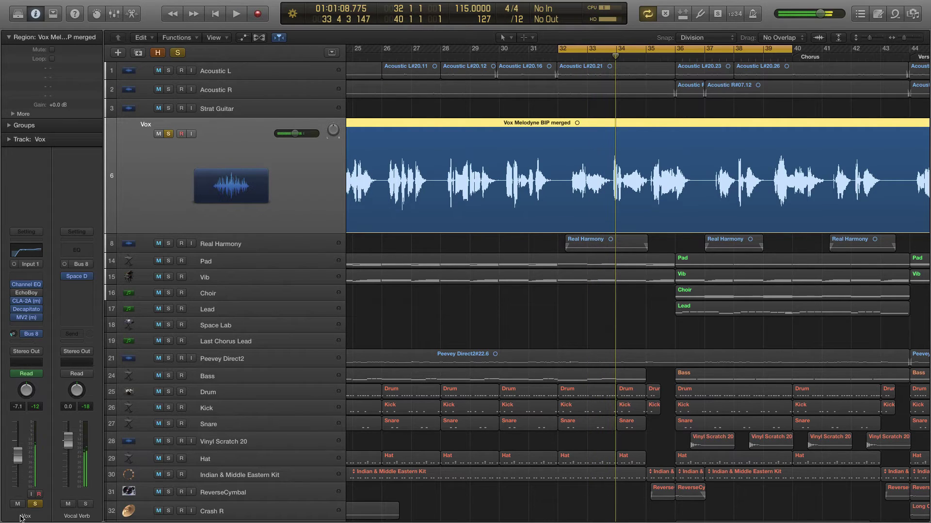
{"action": "left_click", "coordinate": [31, 334]}
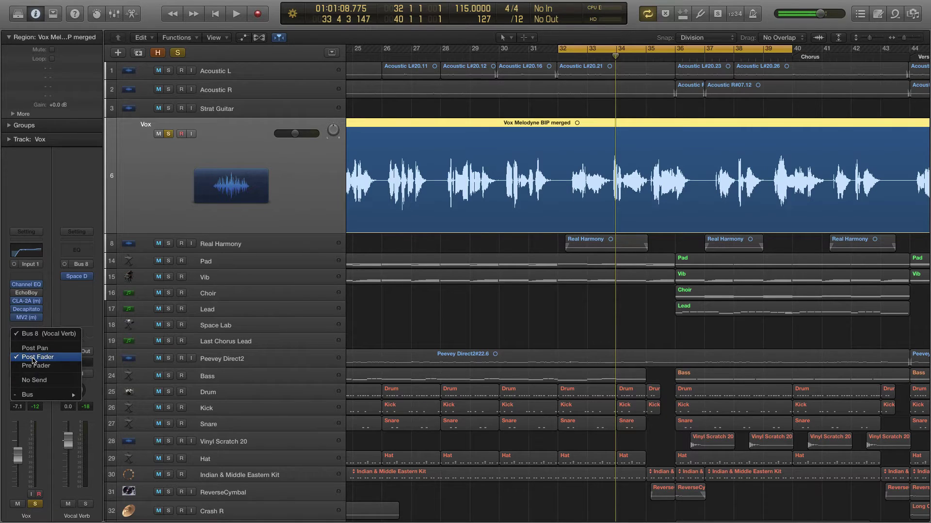
{"action": "left_click", "coordinate": [34, 361]}
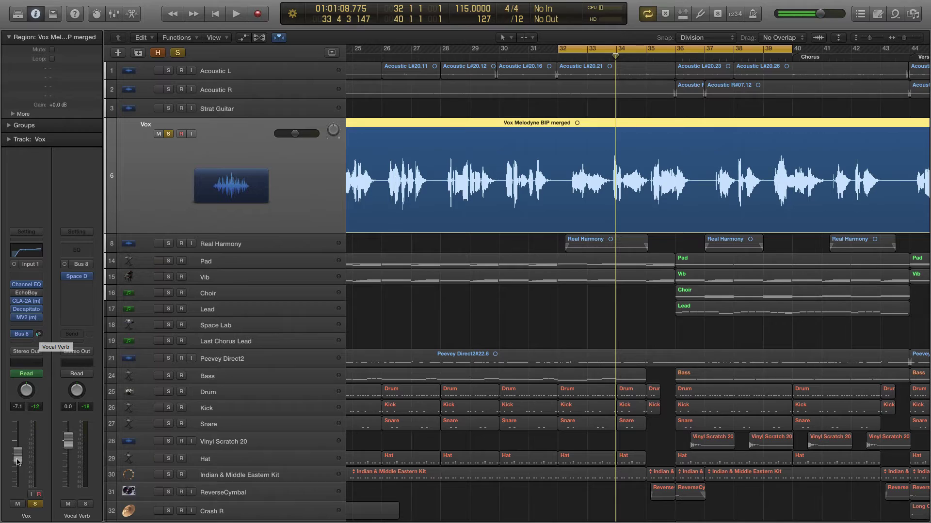
{"action": "mouse_move", "coordinate": [18, 456]}
{"action": "left_mouse_down"}
{"action": "mouse_move", "coordinate": [17, 469]}
{"action": "mouse_move", "coordinate": [17, 454]}
{"action": "left_mouse_up"}
{"action": "key", "text": "space"}
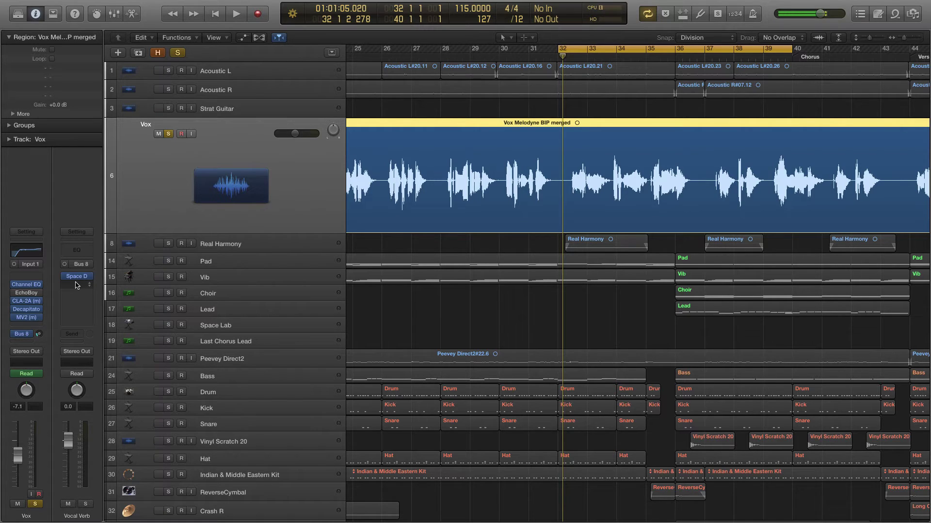
{"action": "left_click", "coordinate": [77, 276]}
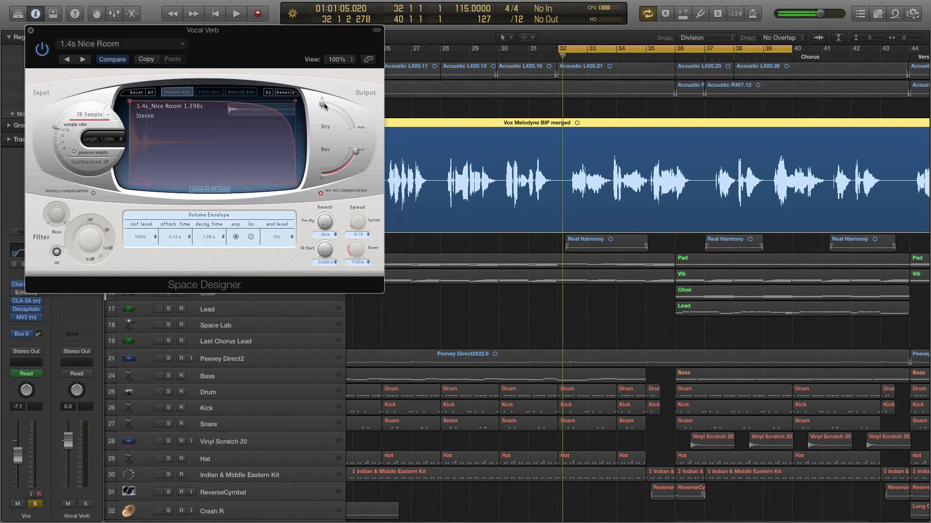
{"action": "left_click", "coordinate": [30, 30]}
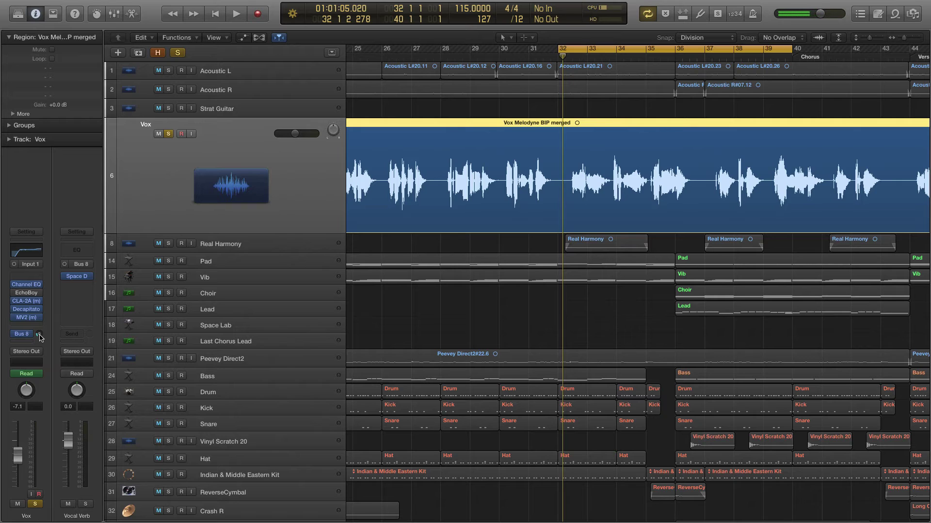
- Adjust the Vox Bus 8 send during playback, leaving it at -15.0 dB
{"action": "left_click_drag", "start_coordinate": [39, 335], "coordinate": [39, 339]}
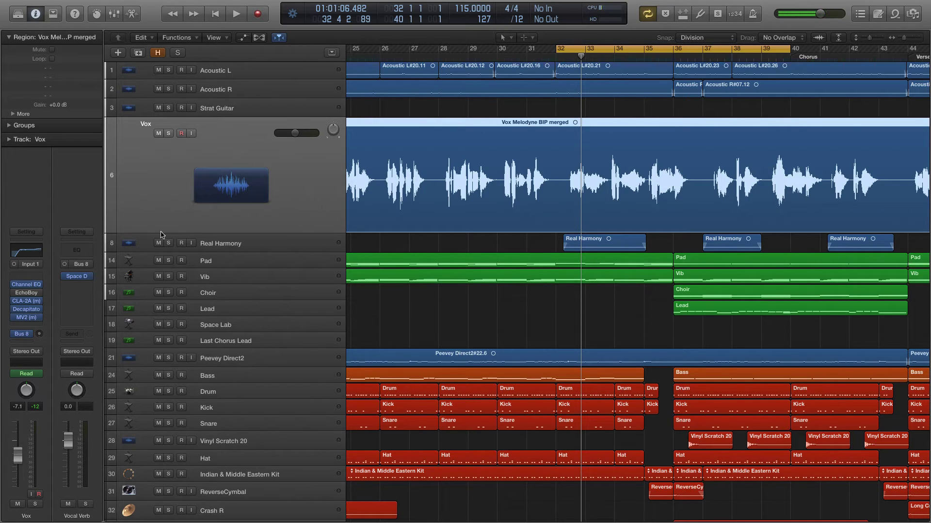
{"action": "key", "text": "space"}
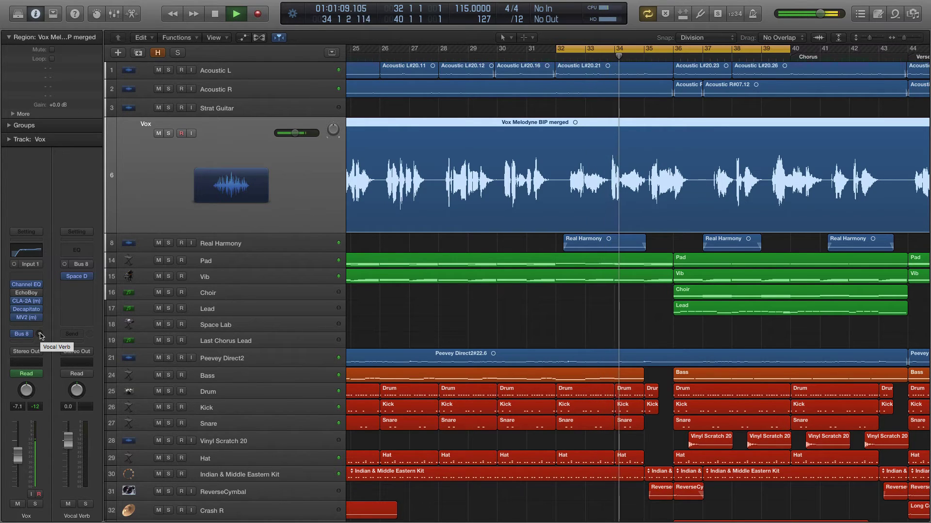
{"action": "key", "text": "space"}
{"action": "mouse_move", "coordinate": [40, 334]}
{"action": "left_mouse_down"}
{"action": "mouse_move", "coordinate": [40, 351]}
{"action": "mouse_move", "coordinate": [45, 327]}
{"action": "left_mouse_up"}
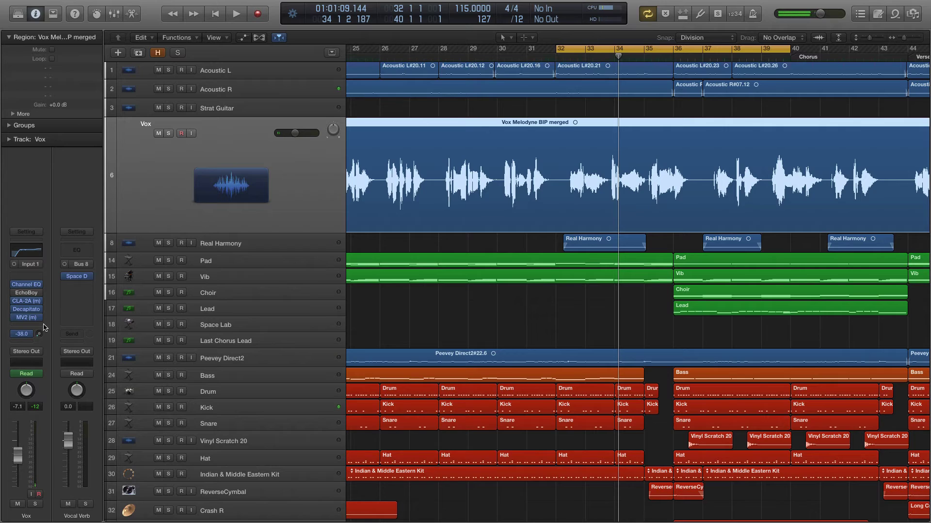
{"action": "key", "text": "space"}
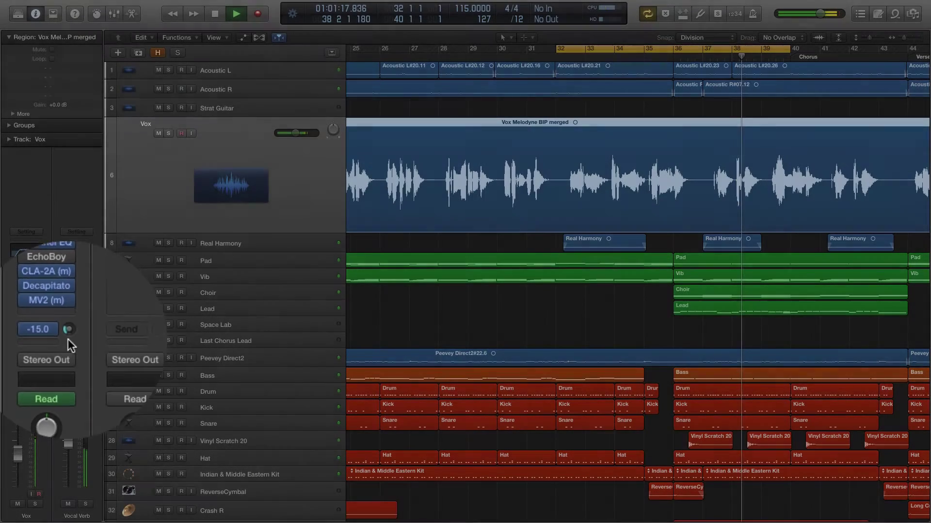
{"action": "key", "text": "space"}
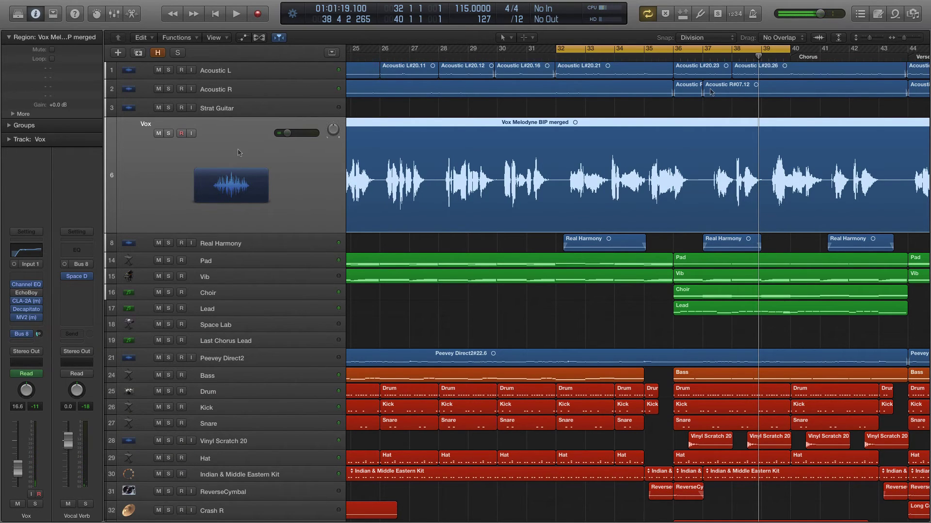
- Solo the Vox track and play it back repeatedly to hear the vocal reverb
{"action": "left_click", "coordinate": [168, 134]}
{"action": "key", "text": "space"}
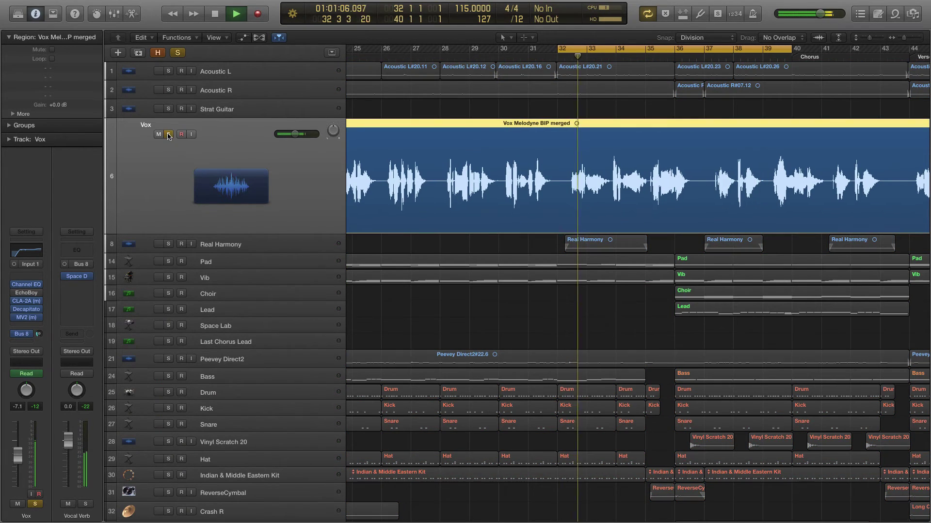
{"action": "key", "text": "space"}
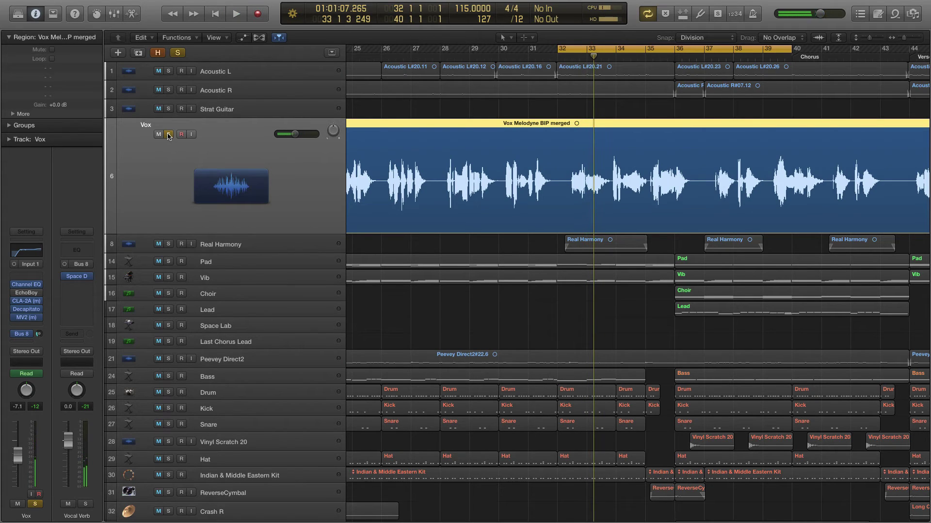
{"action": "key", "text": "space"}
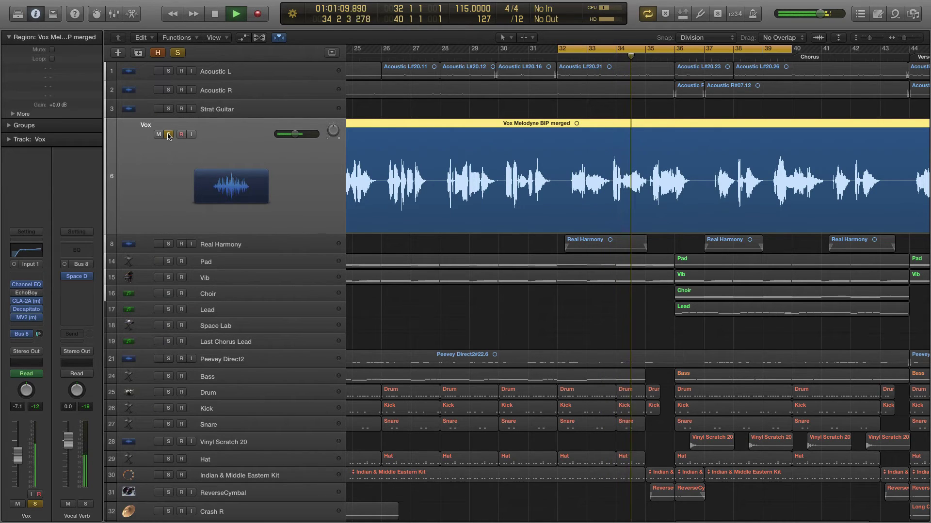
{"action": "key", "text": "space"}
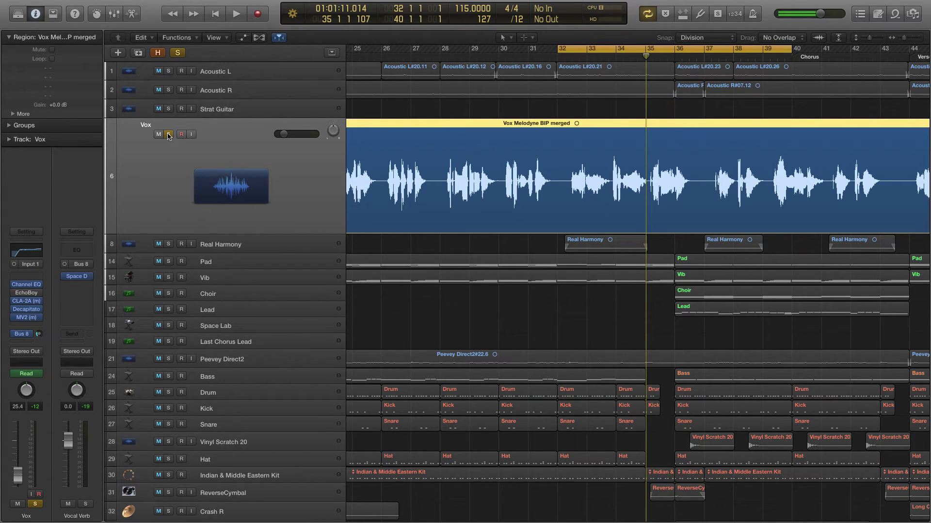
{"action": "key", "text": "space"}
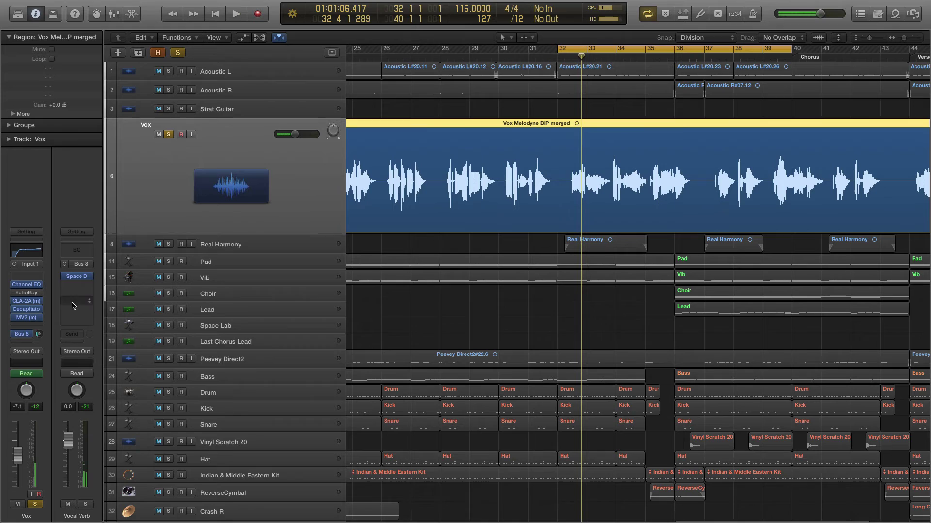
{"action": "key", "text": "space"}
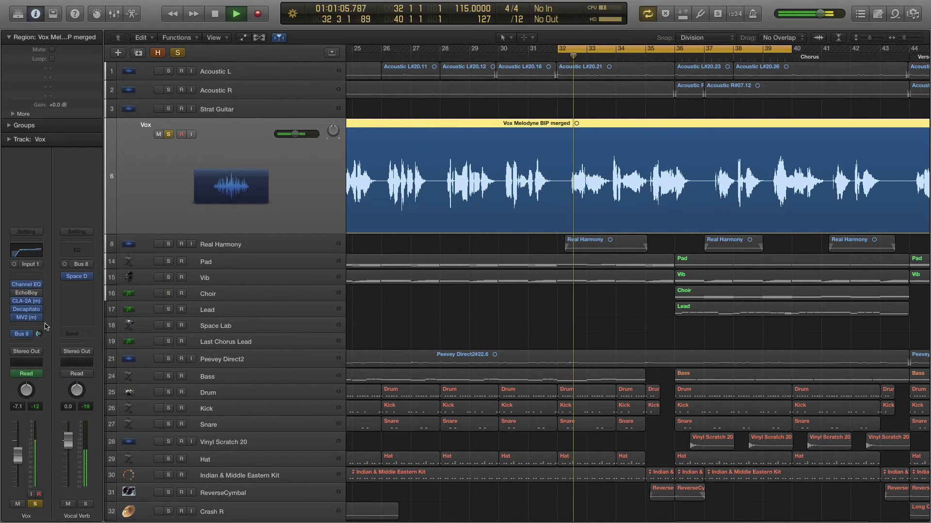
{"action": "key", "text": "space"}
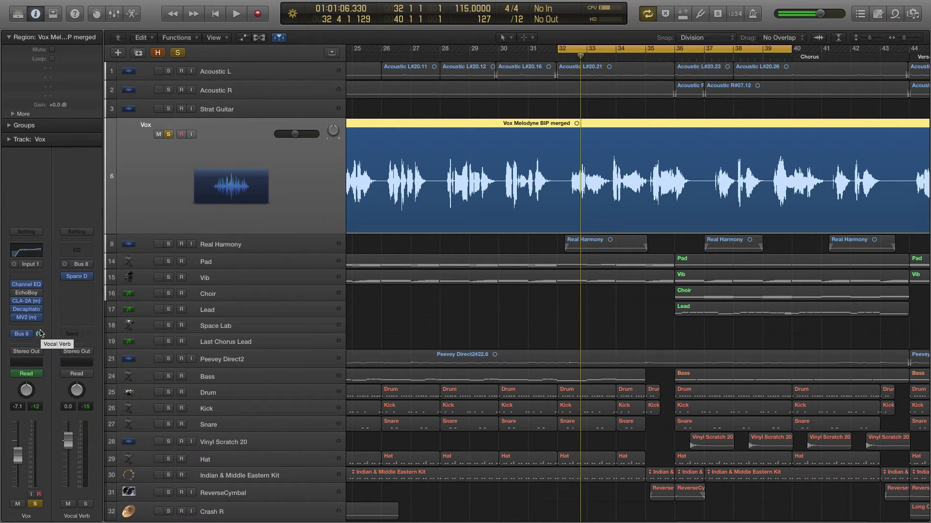
{"action": "key", "text": "space"}
- Lower the Vox reverb send to about -19.5 dB, audition it, then unsolo Vox
{"action": "key", "text": "space"}
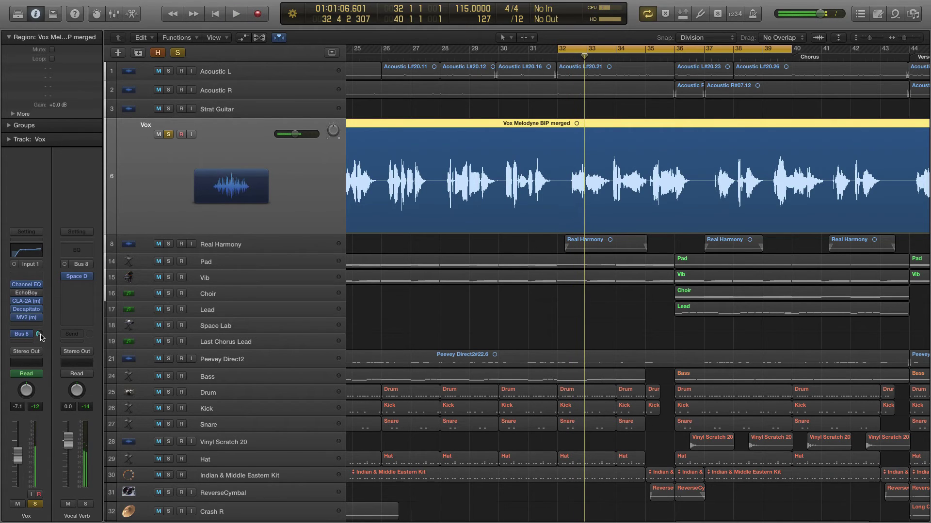
{"action": "left_click_drag", "start_coordinate": [40, 335], "coordinate": [40, 344]}
{"action": "key", "text": "space"}
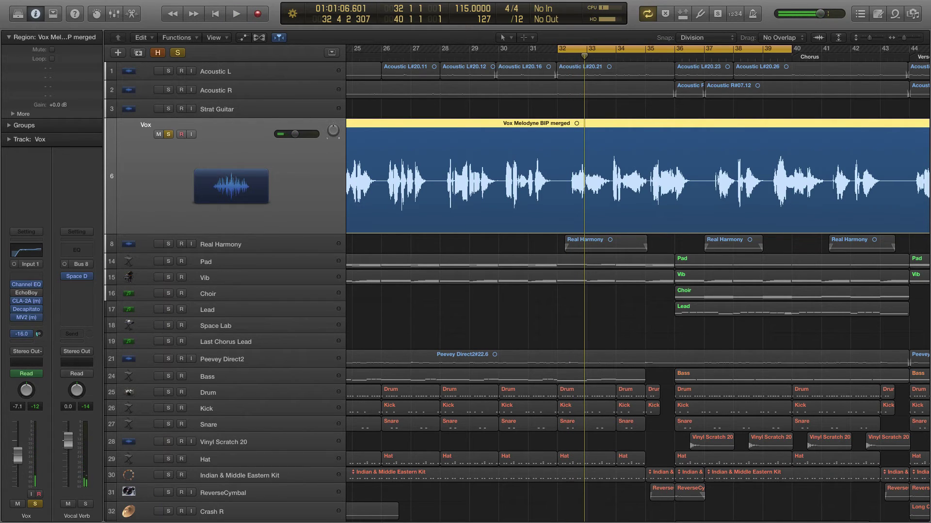
{"action": "key", "text": "space"}
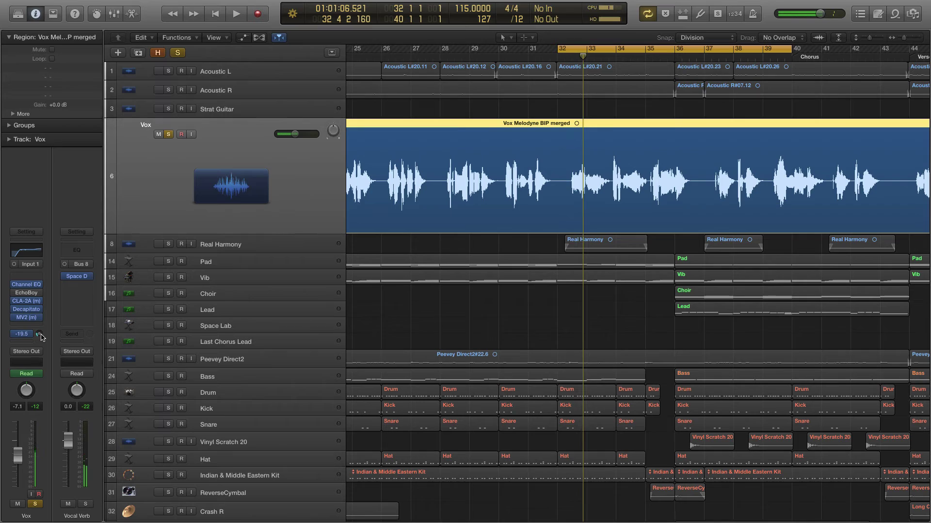
{"action": "key", "text": "space"}
{"action": "key", "text": "space"}
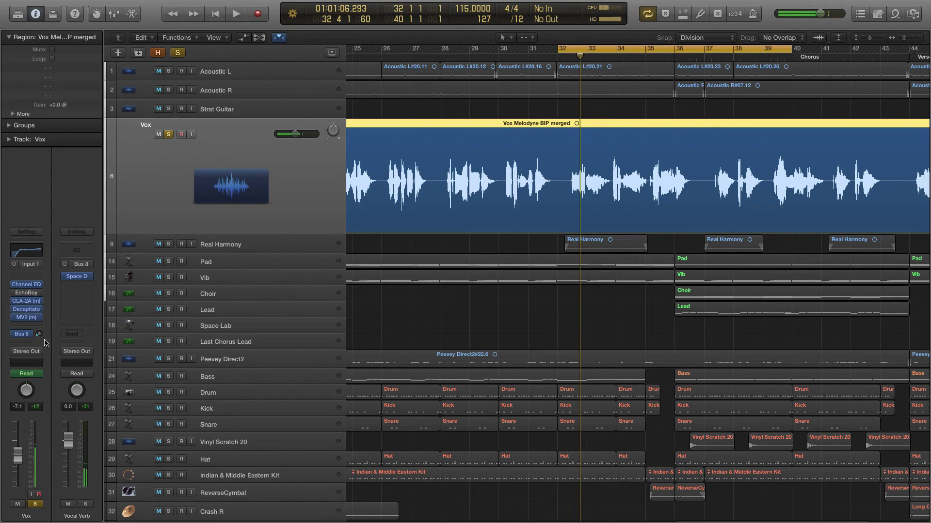
{"action": "key", "text": "space"}
{"action": "key", "text": "space"}
{"action": "left_click", "coordinate": [170, 136]}
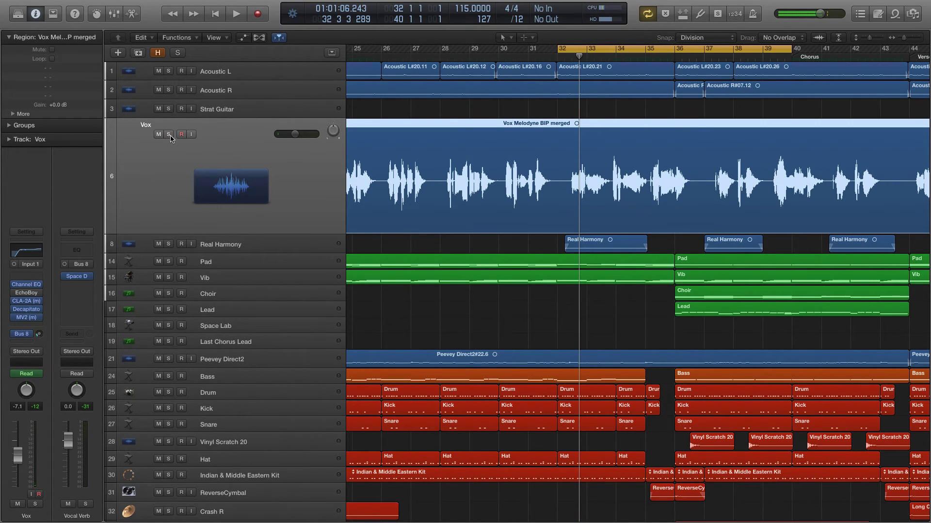
{"action": "key", "text": "space"}
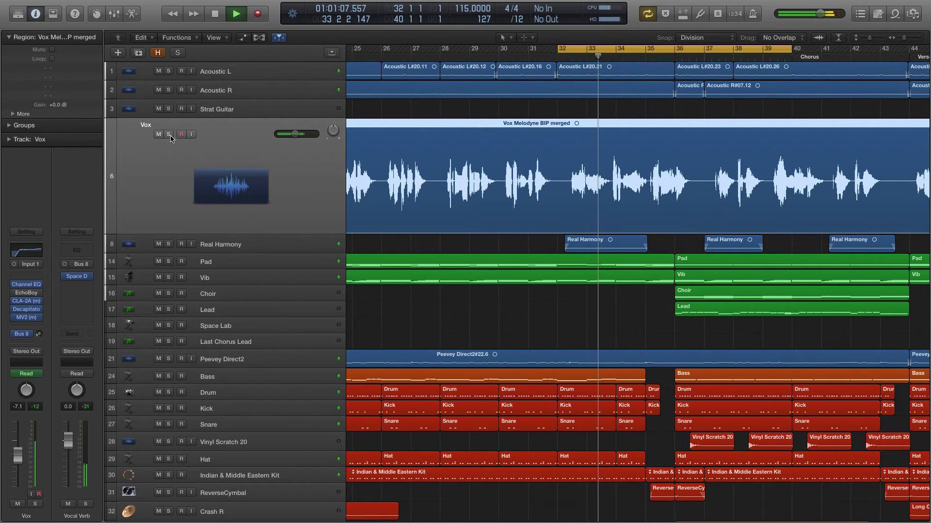
{"action": "scroll", "coordinate": [170, 138], "scroll_direction": "up", "scroll_amount": 1}
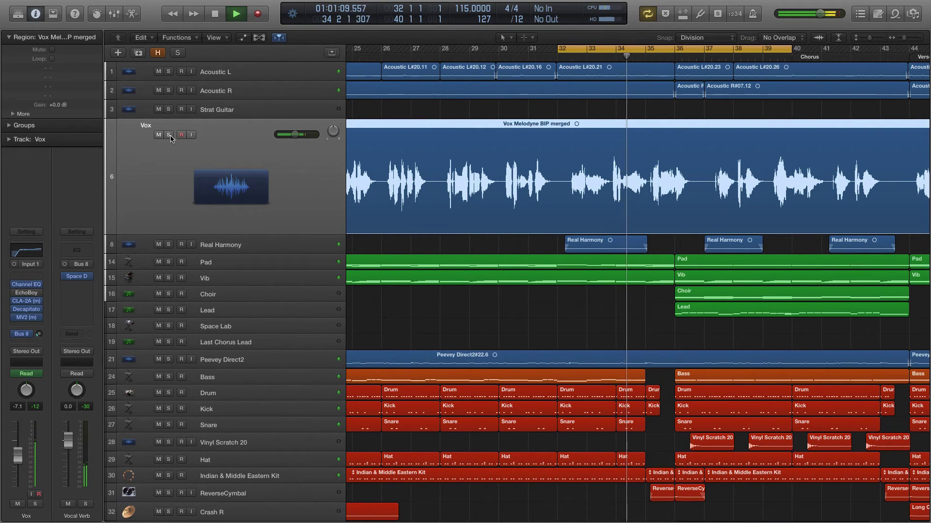
{"action": "key", "text": "space"}
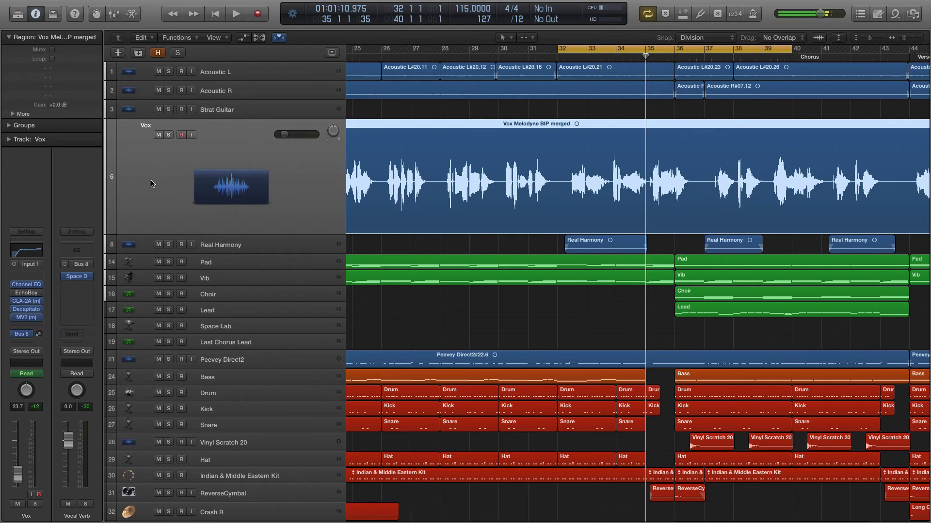
- Solo the Vinyl Scratch 20 track and play it briefly
{"action": "scroll", "coordinate": [297, 191], "scroll_direction": "down", "scroll_amount": 6}
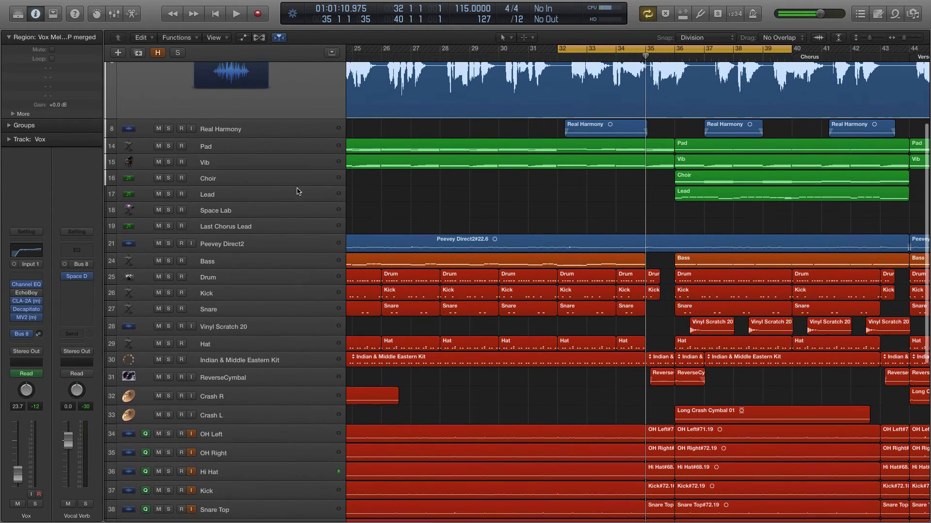
{"action": "scroll", "coordinate": [297, 191], "scroll_direction": "down", "scroll_amount": 1}
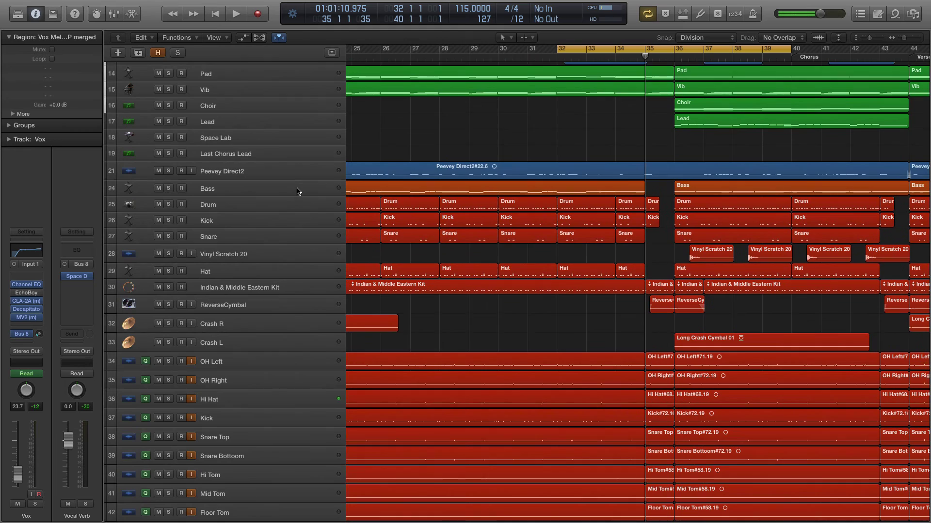
{"action": "scroll", "coordinate": [297, 191], "scroll_direction": "down", "scroll_amount": 1}
{"action": "left_click", "coordinate": [172, 240]}
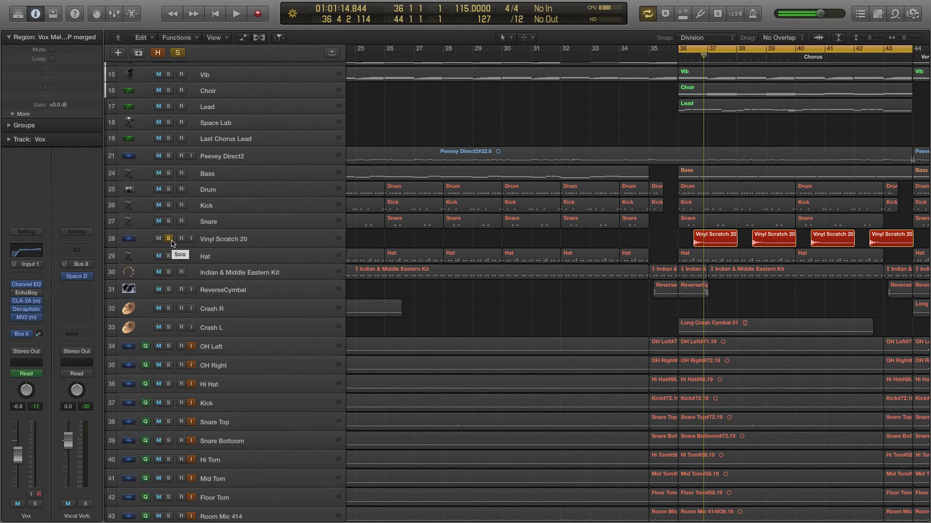
{"action": "key", "text": "space"}
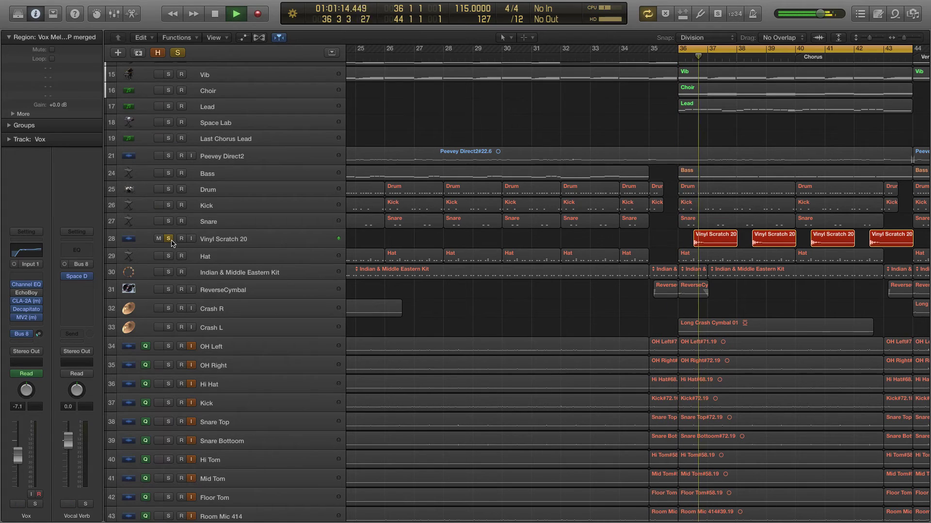
{"action": "key", "text": "space"}
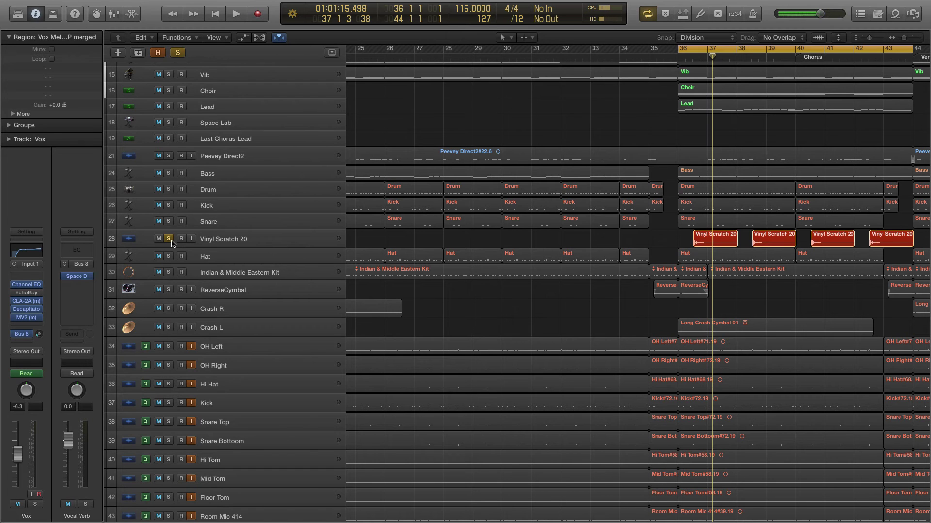
- Also solo the Drum, Kick and Snare tracks, unsolo Crash R, and audition the chorus
{"action": "left_click_drag", "start_coordinate": [168, 190], "coordinate": [169, 305]}
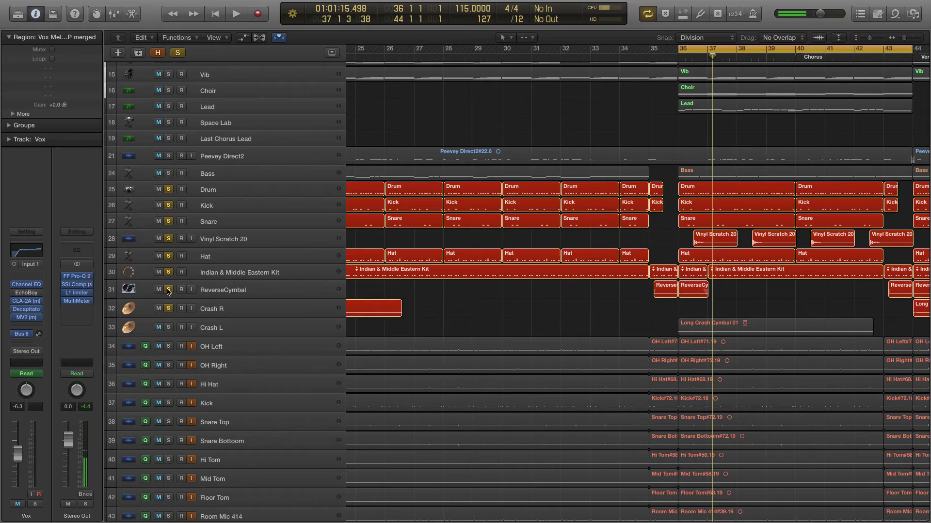
{"action": "left_click", "coordinate": [168, 308]}
{"action": "key", "text": "space"}
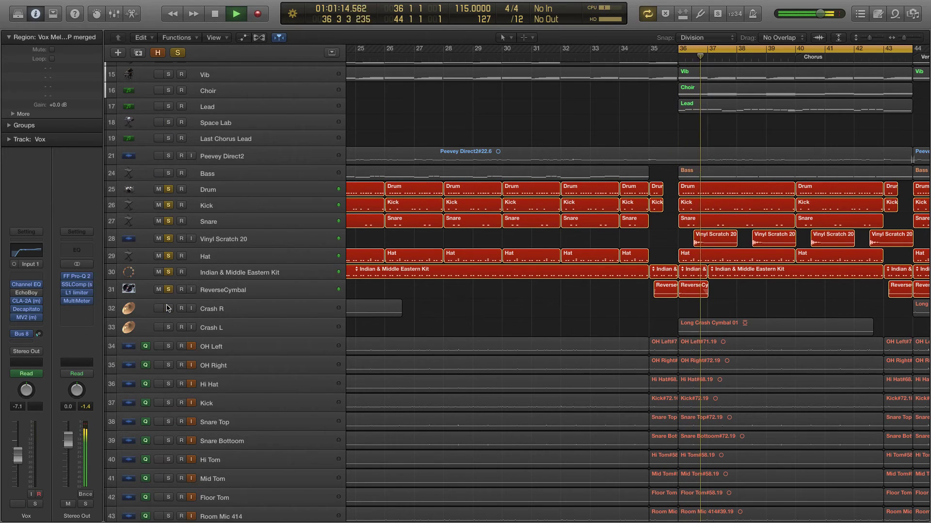
{"action": "key", "text": "space"}
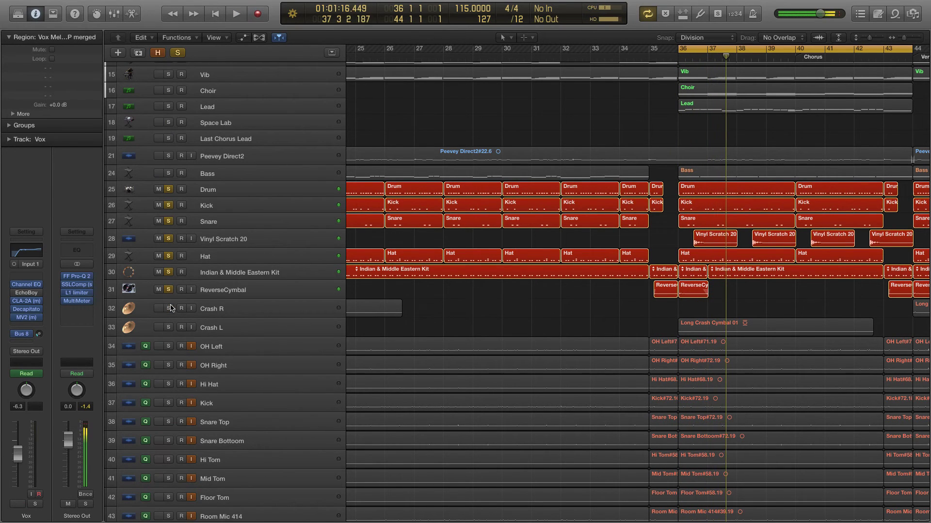
- Make Vinyl Scratch 20 the only soloed track and play it alone
{"action": "left_click", "coordinate": [241, 240]}
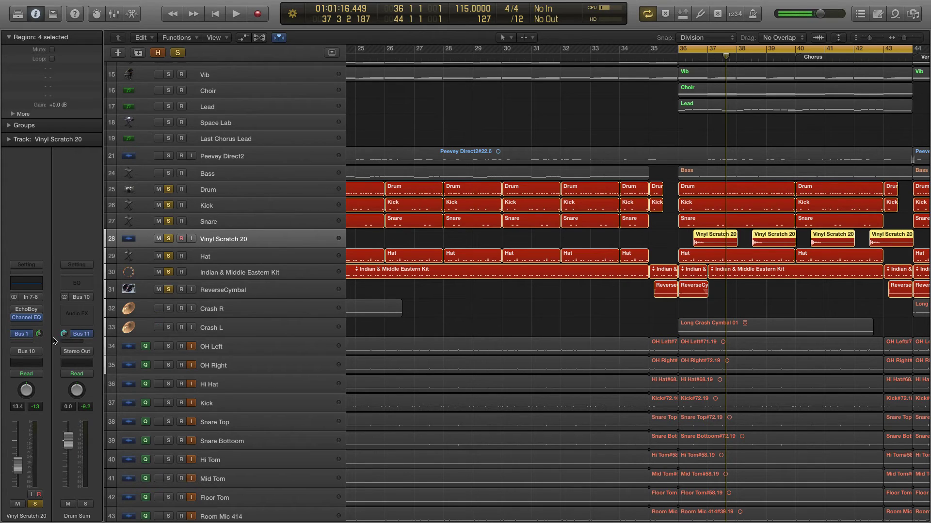
{"action": "mouse_move", "coordinate": [14, 338]}
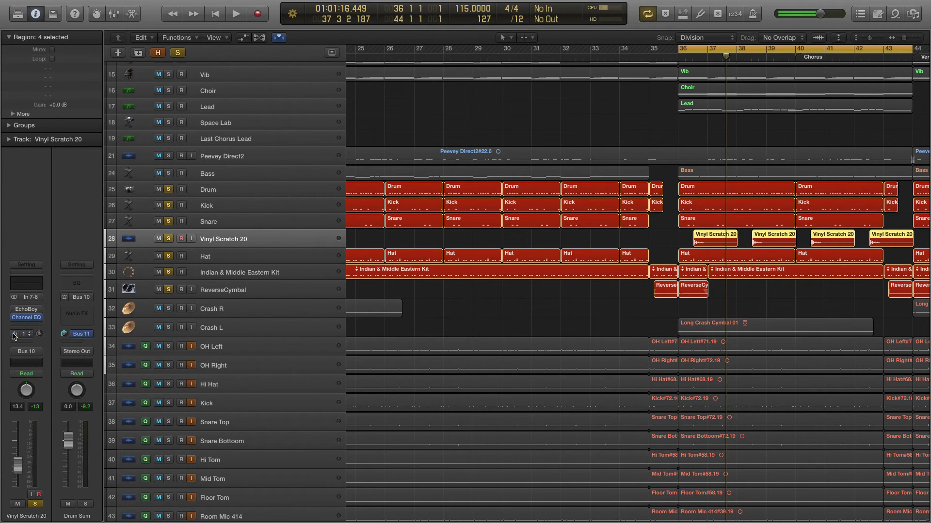
{"action": "key", "text": "ctrl+s"}
{"action": "key", "text": "space"}
{"action": "key", "text": "space"}
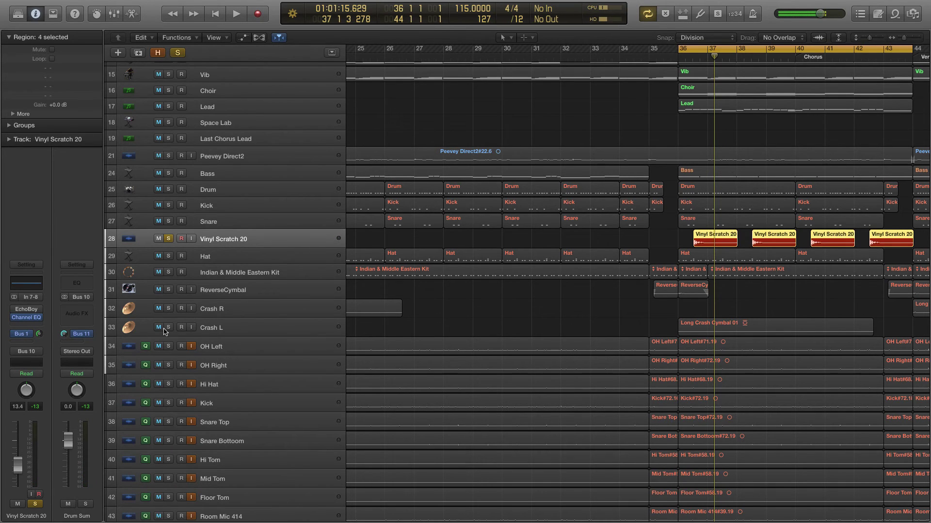
- Solo the tracks from Drum through Snare Top and play the chorus
{"action": "left_click_drag", "start_coordinate": [168, 189], "coordinate": [168, 422]}
{"action": "left_click_drag", "start_coordinate": [170, 456], "coordinate": [168, 516]}
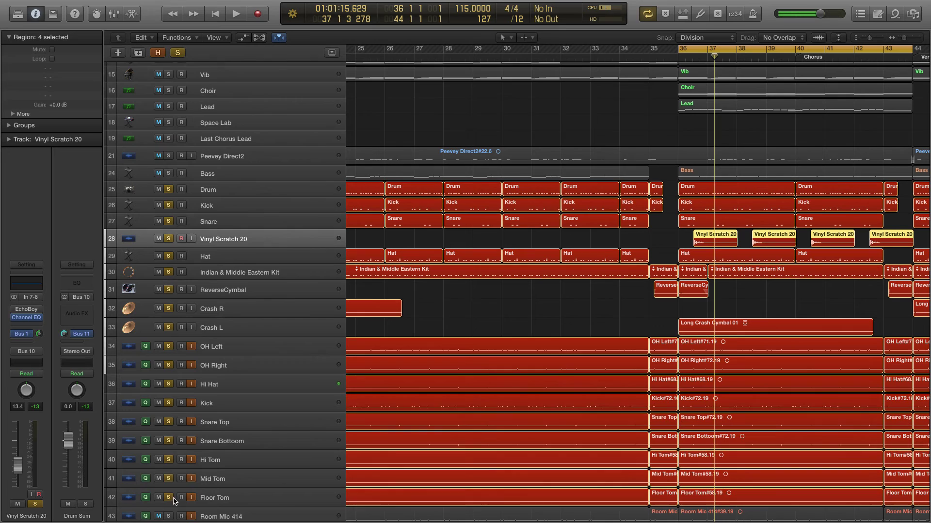
{"action": "scroll", "coordinate": [231, 454], "scroll_direction": "down", "scroll_amount": 2}
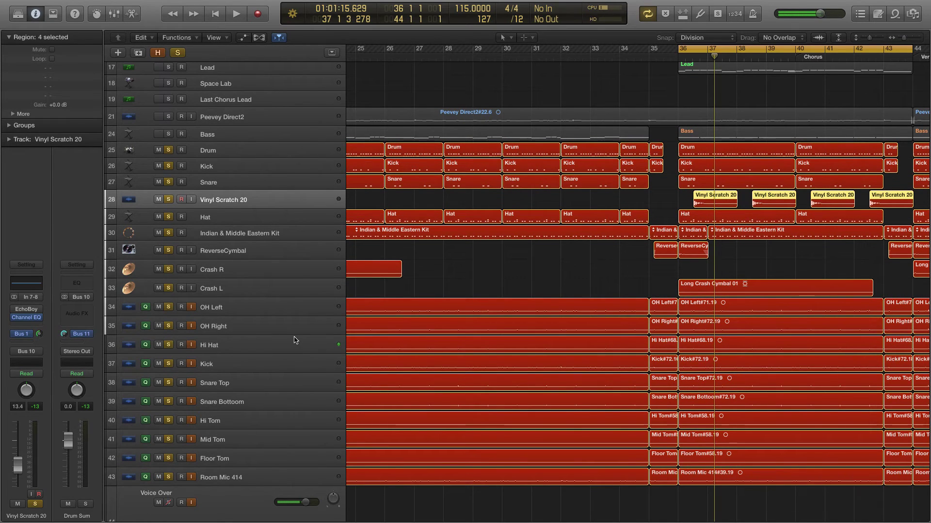
{"action": "key", "text": "space"}
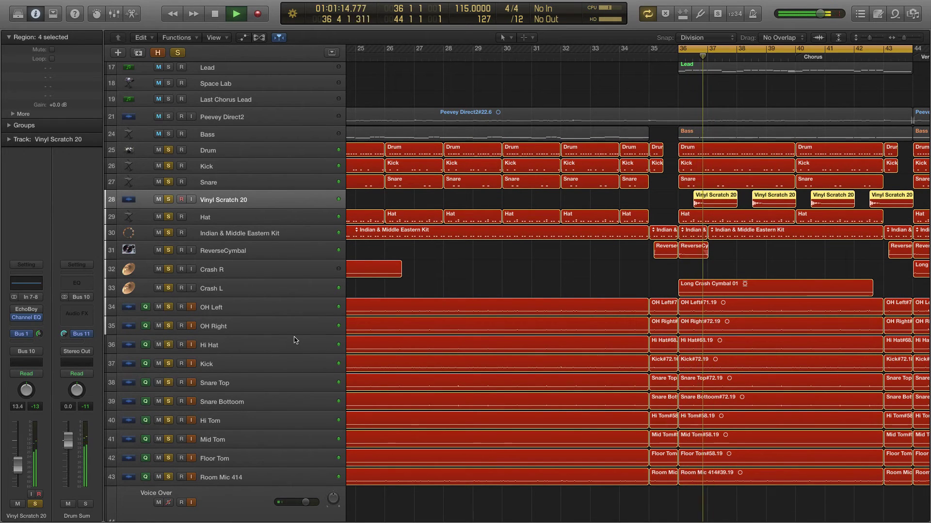
{"action": "key", "text": "space"}
- Clear all solos and open the Snare Verb aux's Space Designer (02.3s Nice Plate)
{"action": "key", "text": "ctrl+alt+super+s"}
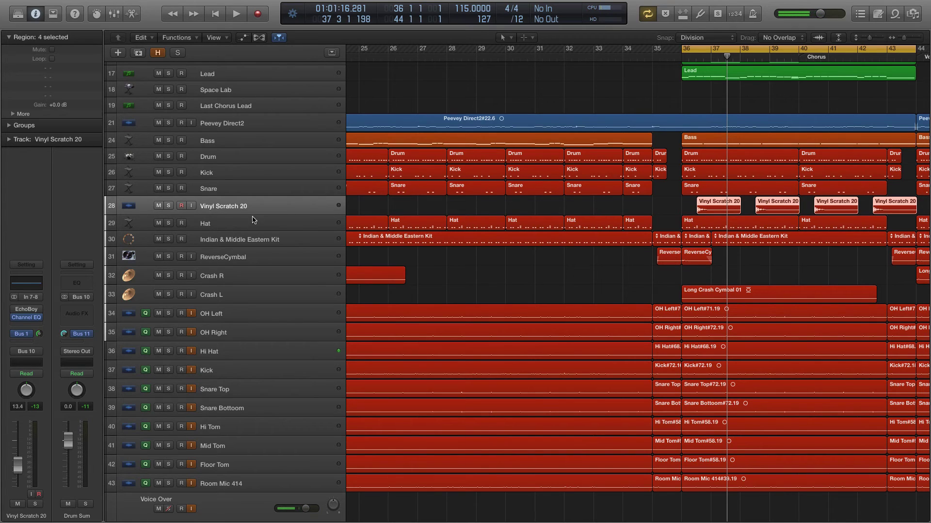
{"action": "left_click", "coordinate": [17, 335]}
{"action": "left_click", "coordinate": [77, 310]}
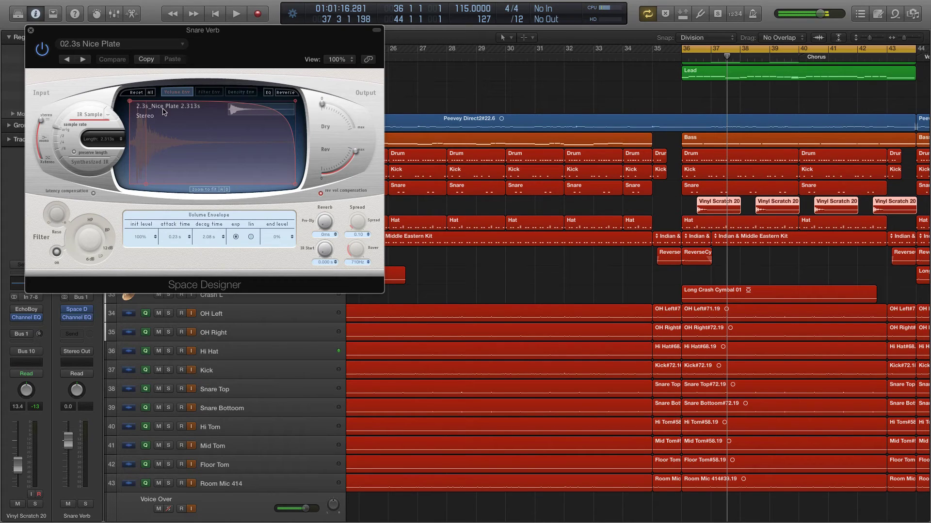
- Load Large Spaces > Plate Reverbs > 02.3s Nice Plate on the snare's Space Designer
{"action": "left_click", "coordinate": [110, 44]}
{"action": "mouse_move", "coordinate": [100, 261]}
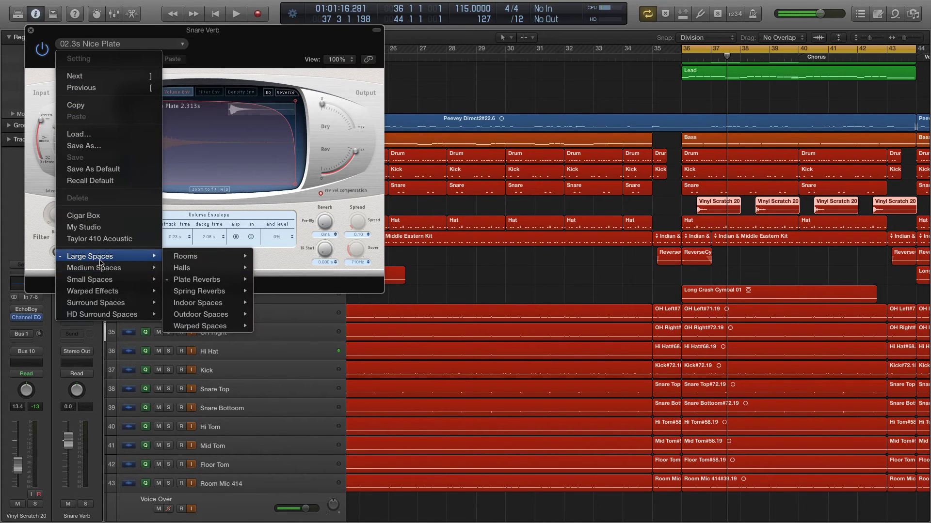
{"action": "mouse_move", "coordinate": [221, 281]}
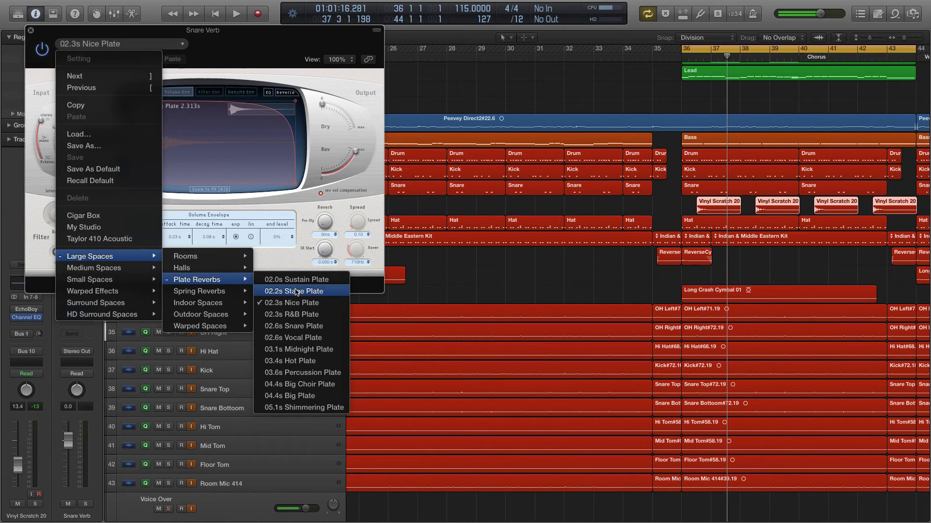
{"action": "left_click", "coordinate": [298, 308]}
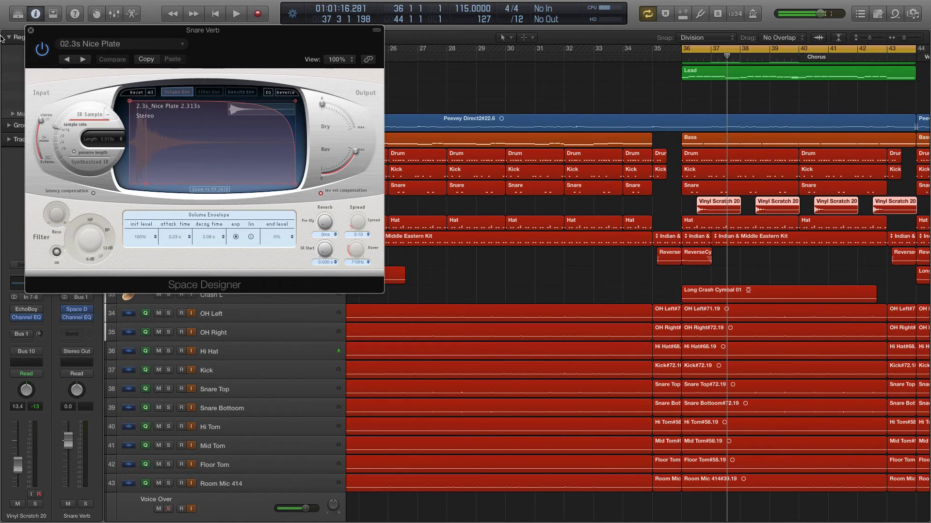
{"action": "left_click", "coordinate": [31, 31]}
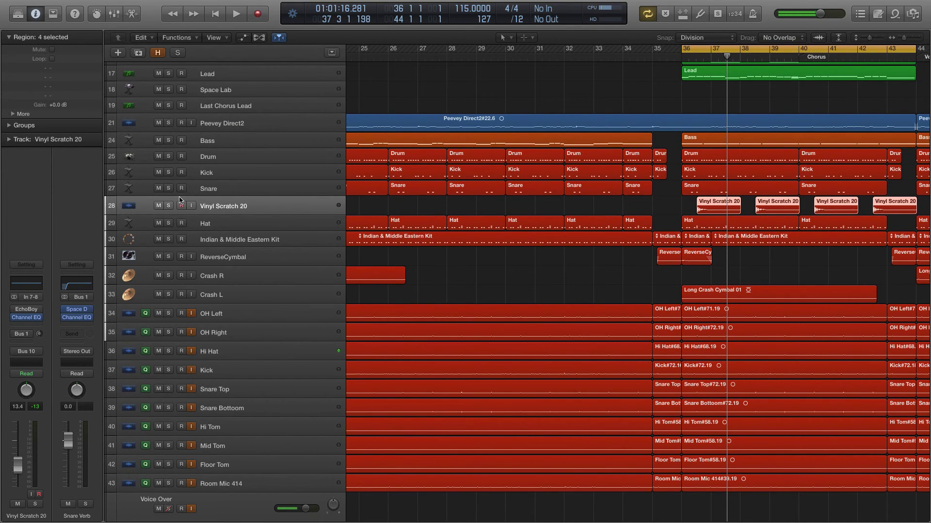
{"action": "left_click", "coordinate": [169, 189]}
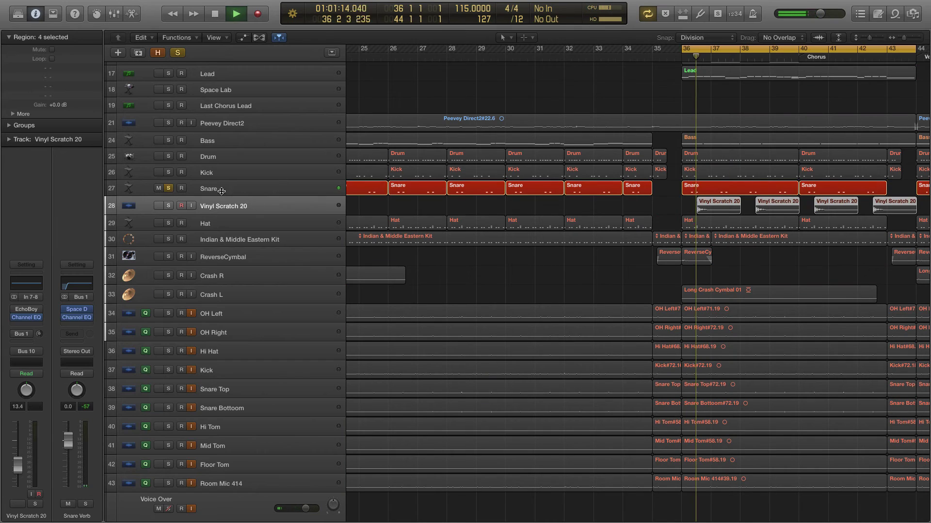
{"action": "left_click", "coordinate": [146, 190]}
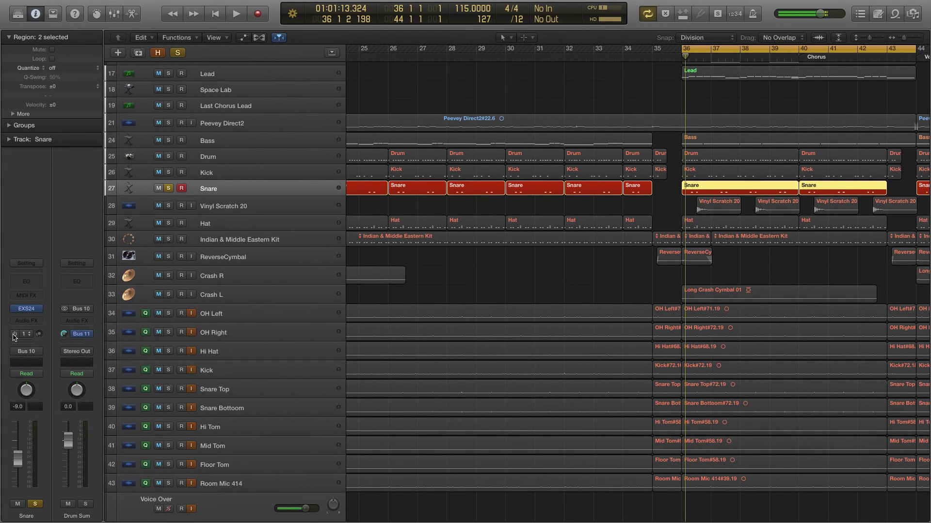
{"action": "key", "text": "space"}
{"action": "key", "text": "space"}
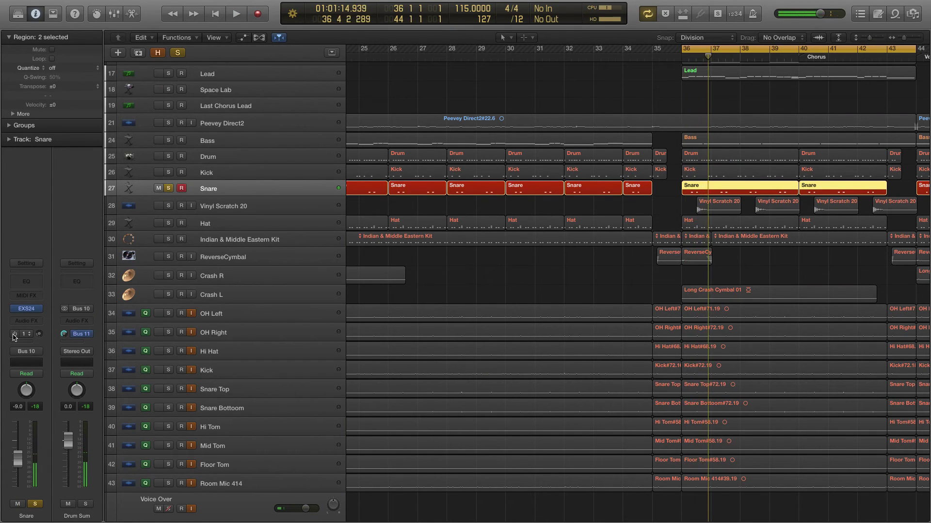
{"action": "key", "text": "space"}
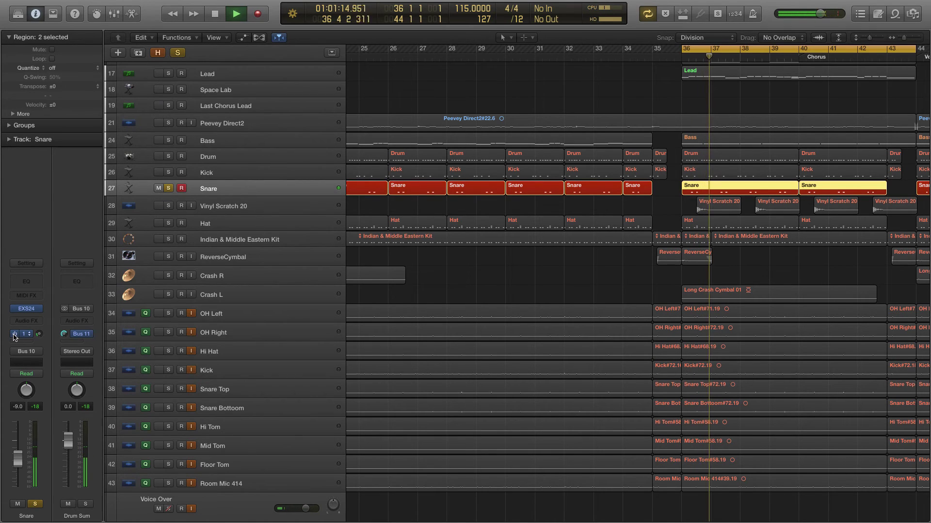
{"action": "key", "text": "space"}
{"action": "left_click", "coordinate": [168, 389]}
{"action": "left_click", "coordinate": [168, 407]}
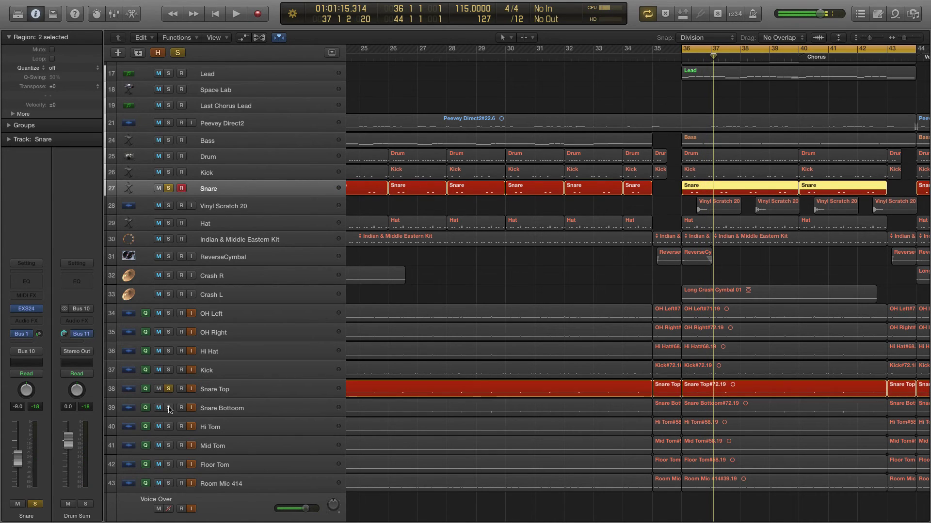
{"action": "key", "text": "s"}
{"action": "left_click", "coordinate": [216, 393]}
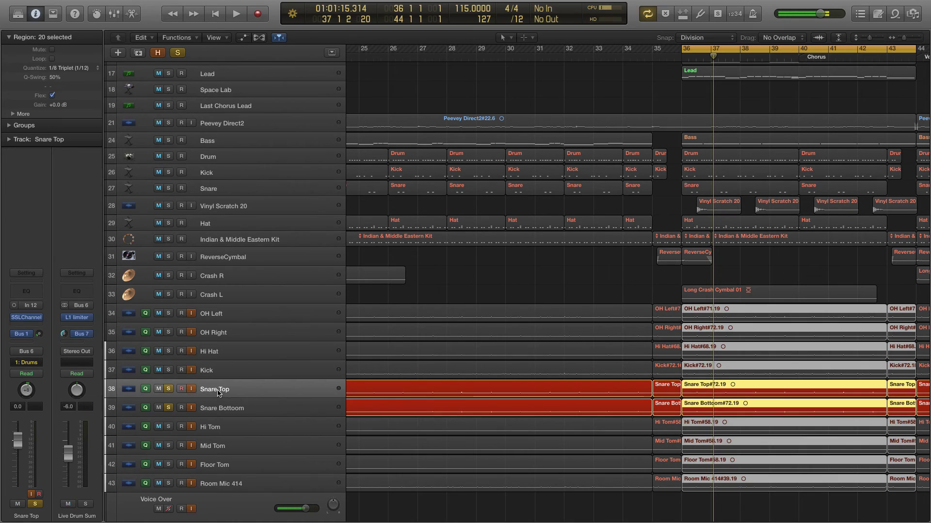
{"action": "key", "text": "Down"}
{"action": "key", "text": "space"}
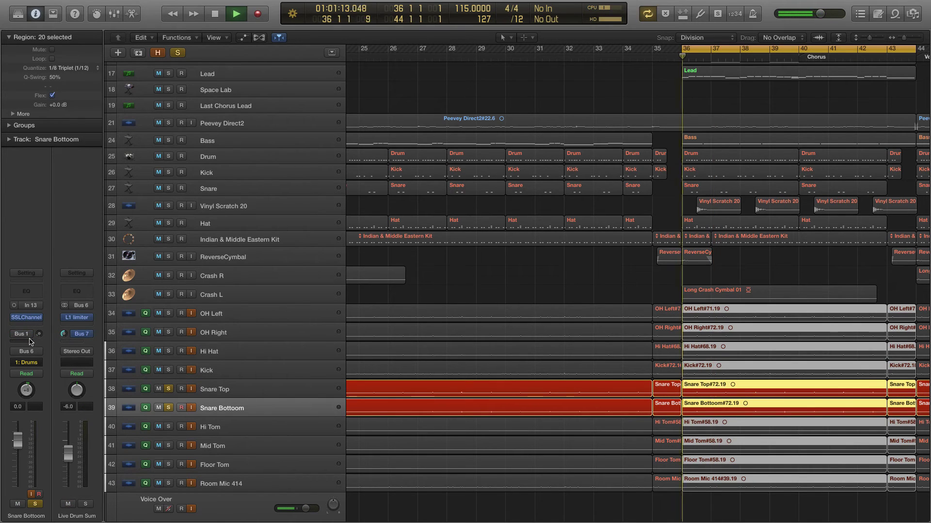
{"action": "key", "text": "space"}
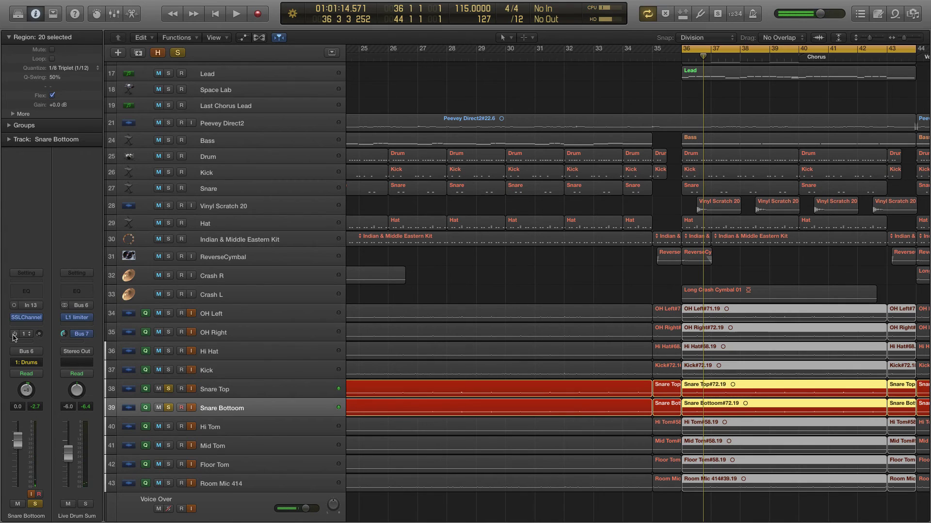
{"action": "left_click", "coordinate": [213, 398]}
{"action": "key", "text": "space"}
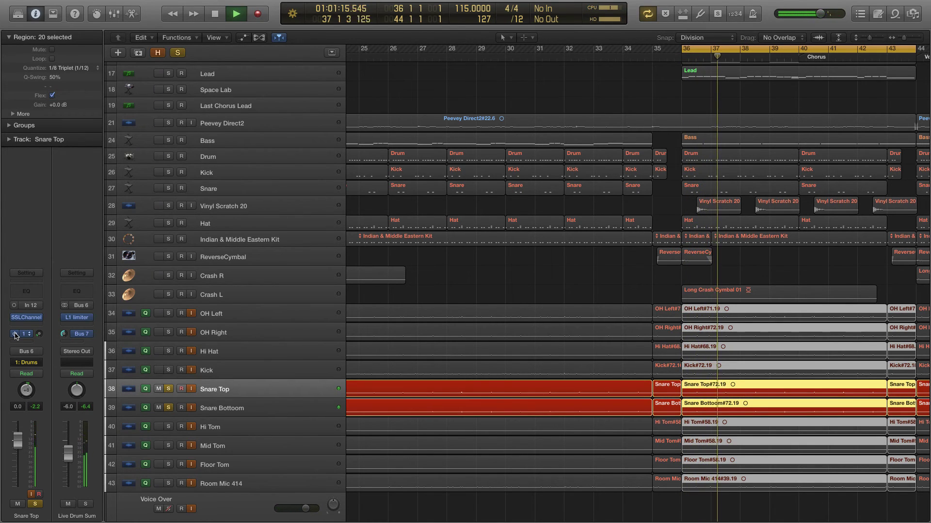
{"action": "key", "text": "space"}
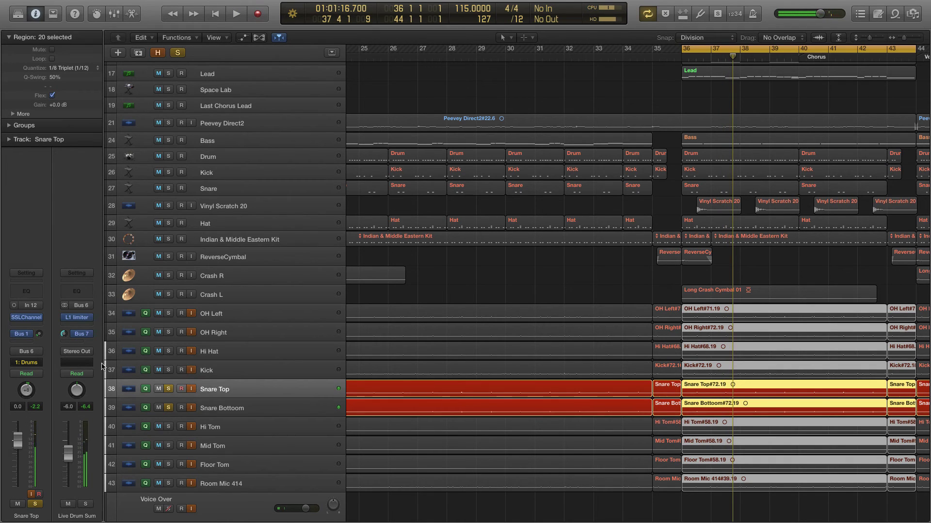
{"action": "left_click", "coordinate": [168, 205]}
{"action": "left_click", "coordinate": [169, 188]}
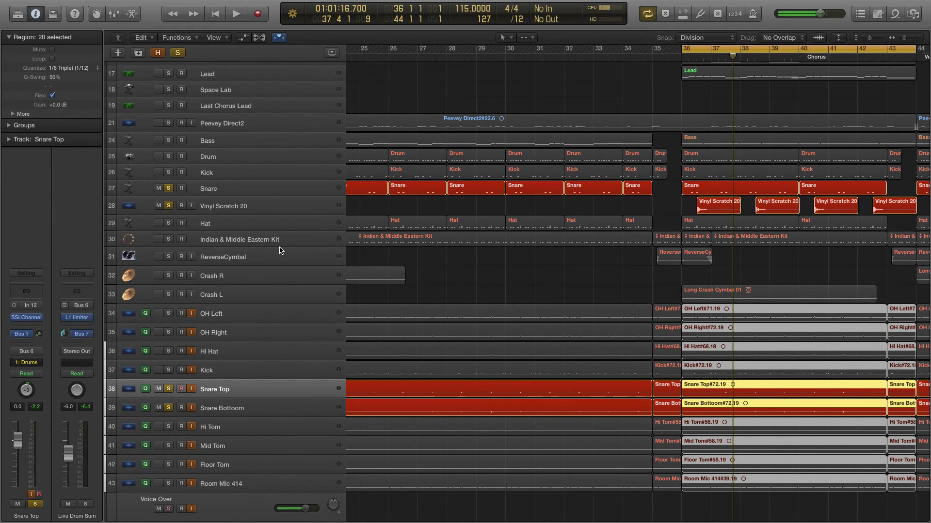
{"action": "key", "text": "space"}
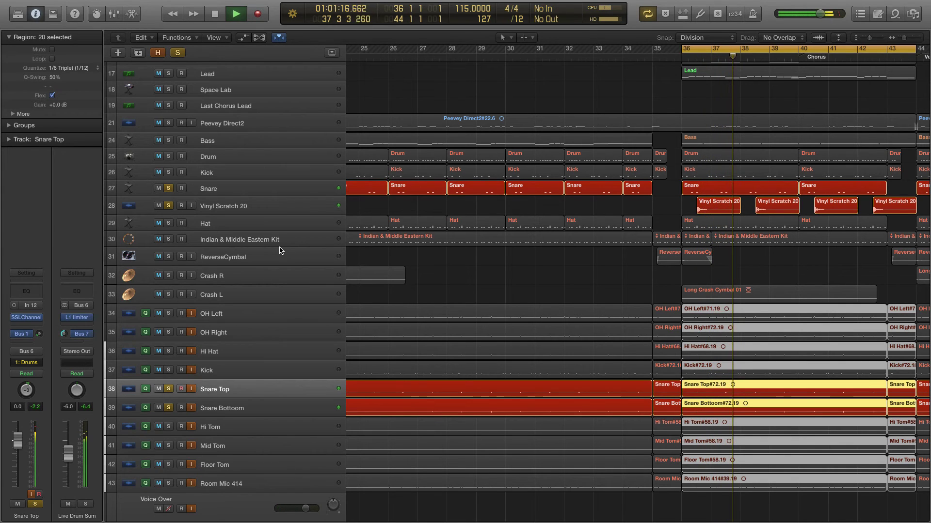
{"action": "key", "text": "space"}
- Clear all track solos and bring the Vox track and its region into view
{"action": "left_click", "coordinate": [168, 407], "text": "alt"}
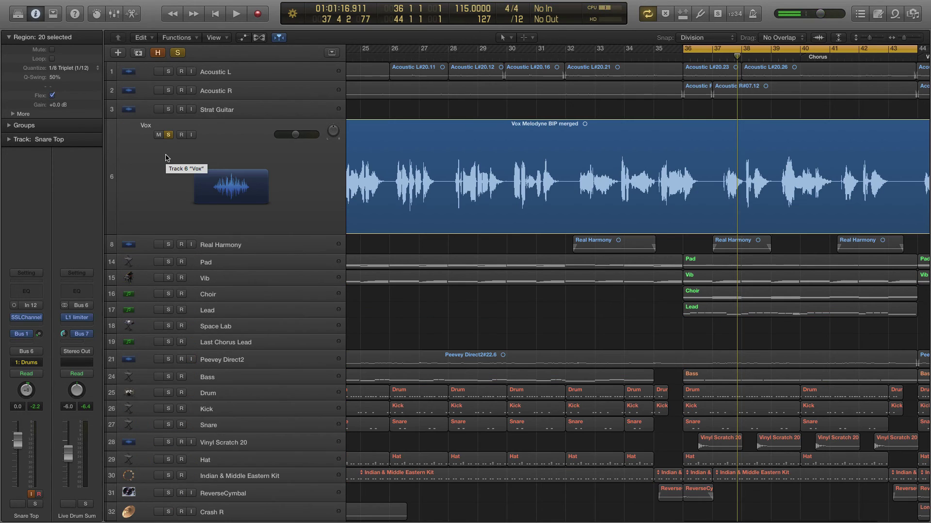
{"action": "left_click", "coordinate": [165, 157]}
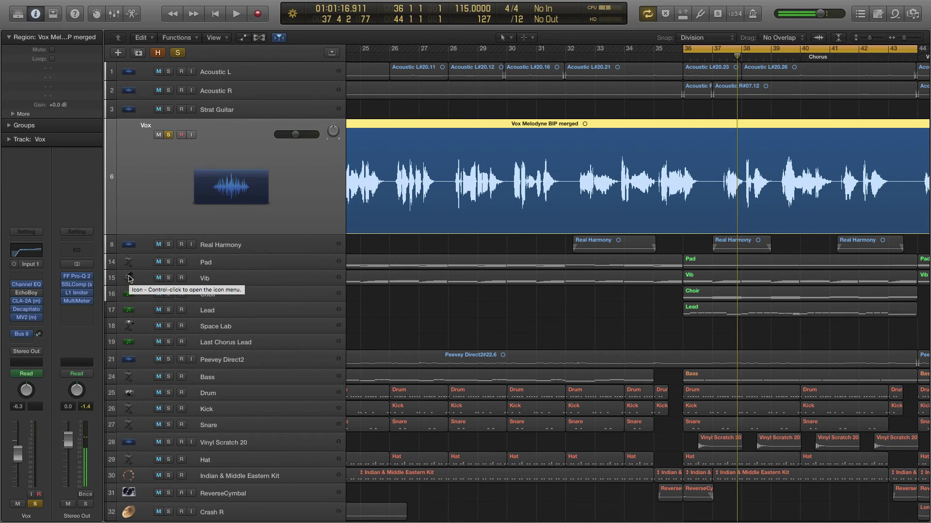
- Show the Vocal Verb aux strip and insert EQ > Channel EQ below its Space Designer
{"action": "left_click", "coordinate": [22, 334]}
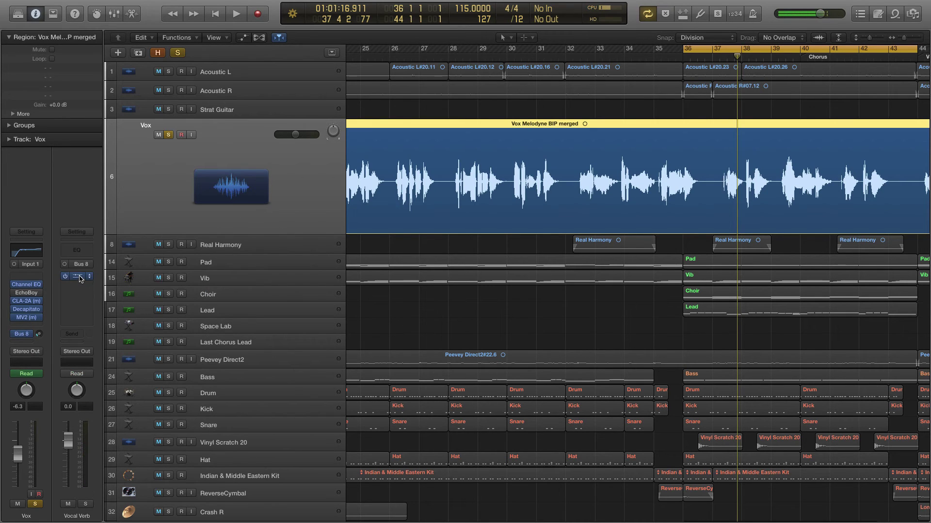
{"action": "left_click", "coordinate": [80, 280]}
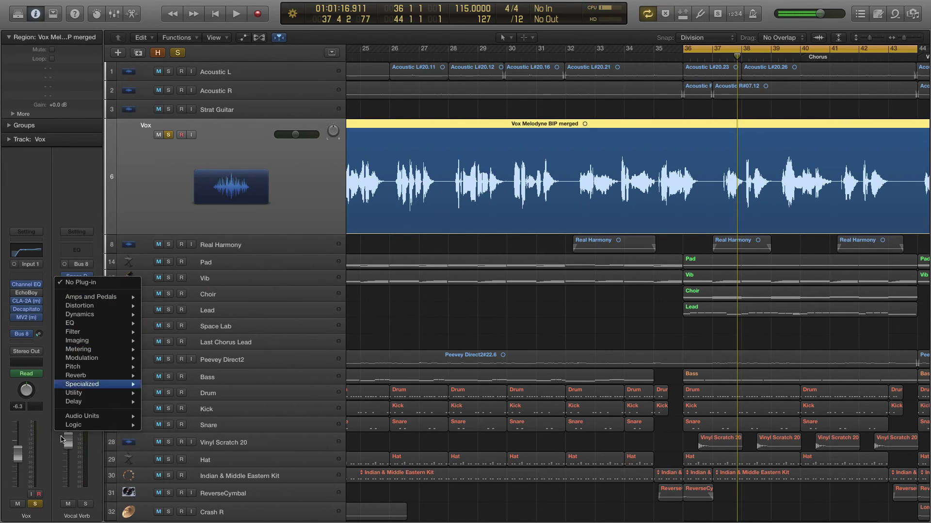
{"action": "left_click", "coordinate": [164, 323]}
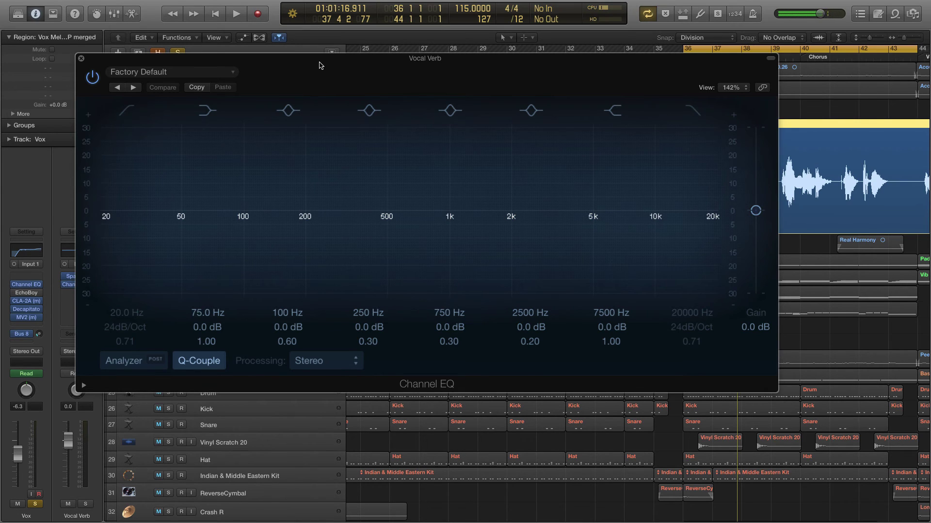
- Turn on the Channel EQ's spectrum analyzer
{"action": "left_click_drag", "start_coordinate": [319, 65], "coordinate": [405, 110]}
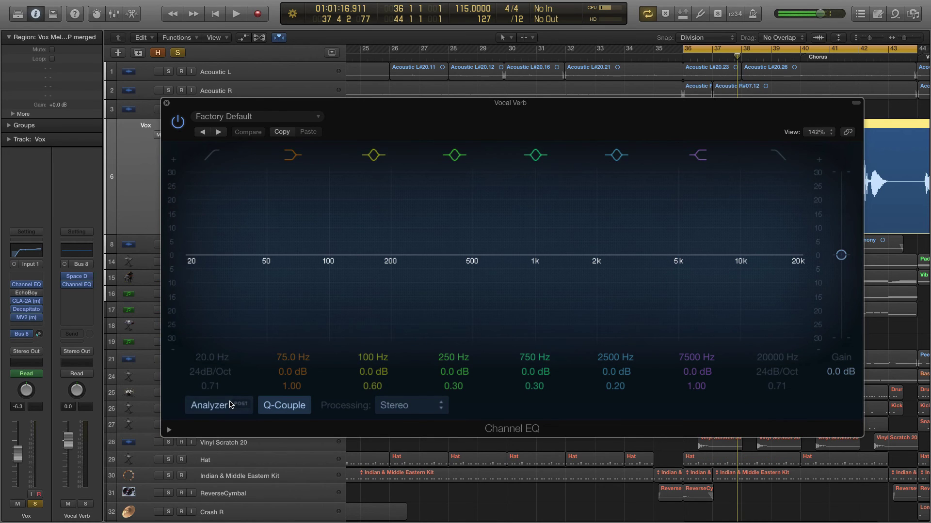
{"action": "left_click", "coordinate": [230, 405]}
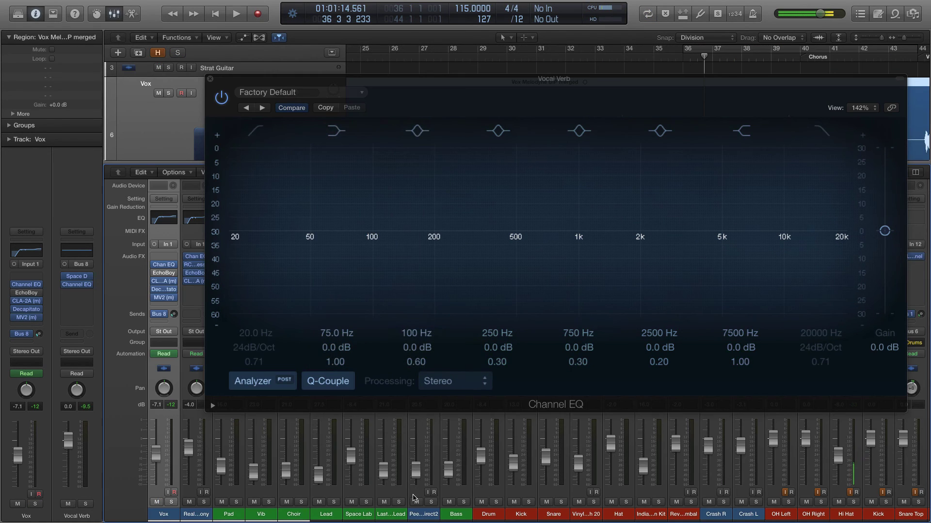
{"action": "left_click_drag", "start_coordinate": [494, 100], "coordinate": [316, 7]}
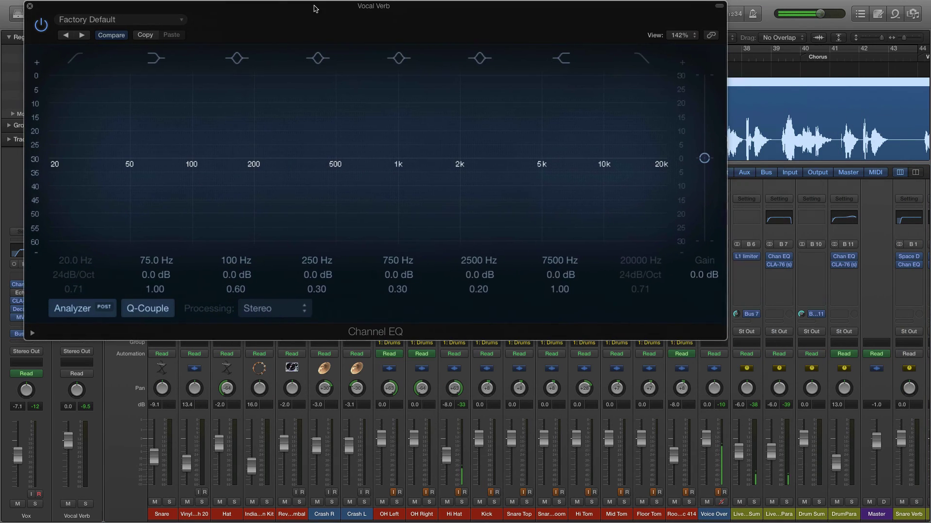
{"action": "scroll", "coordinate": [884, 484], "scroll_direction": "right", "scroll_amount": 5}
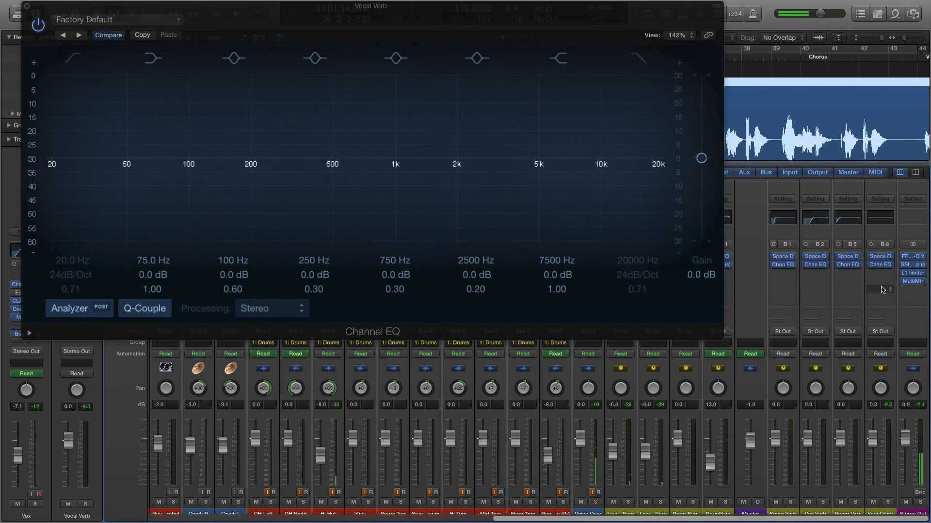
- Solo the Vocal Verb aux and, during playback, raise the EQ output gain to +11.5 dB
{"action": "left_click", "coordinate": [888, 503]}
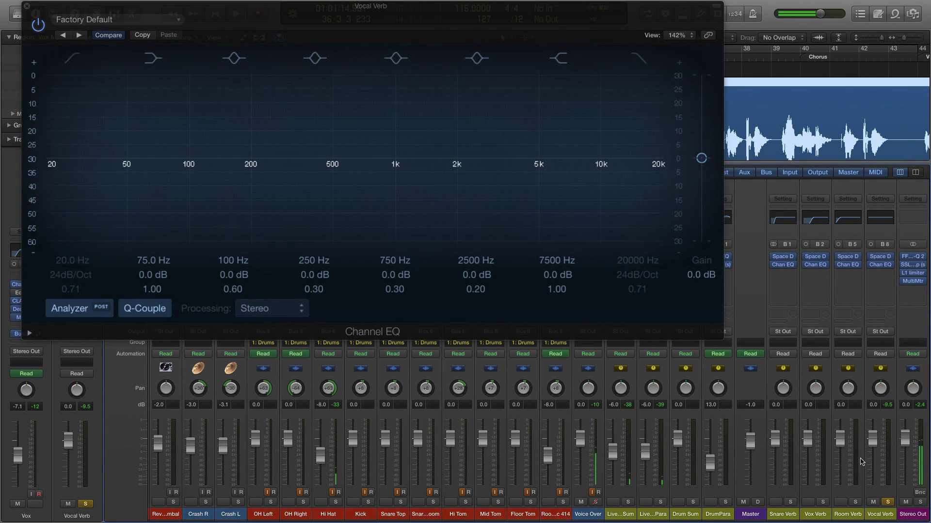
{"action": "left_click_drag", "start_coordinate": [133, 14], "coordinate": [221, 65]}
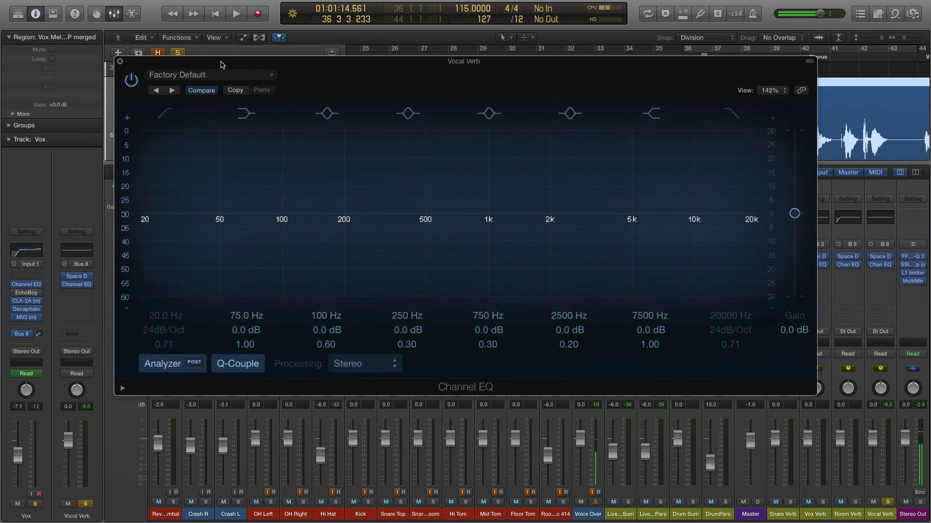
{"action": "key", "text": "space"}
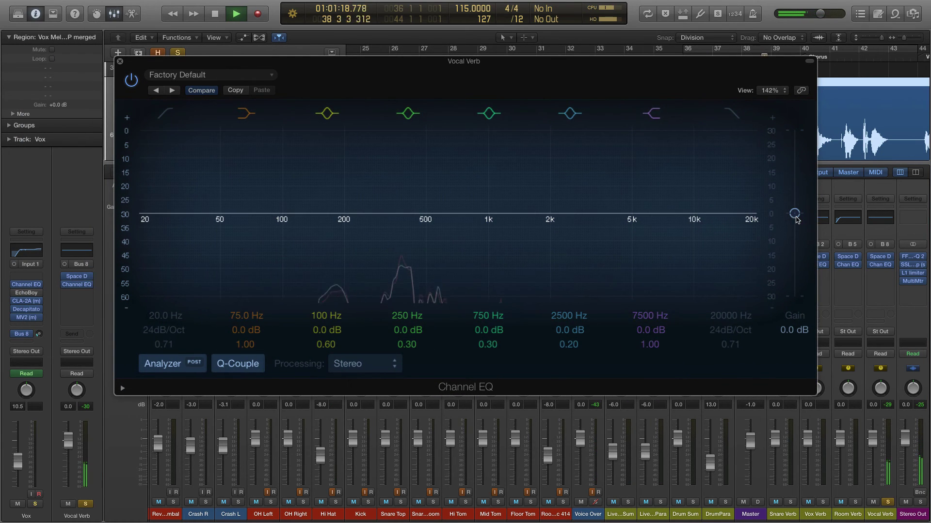
{"action": "left_click_drag", "start_coordinate": [794, 214], "coordinate": [797, 178]}
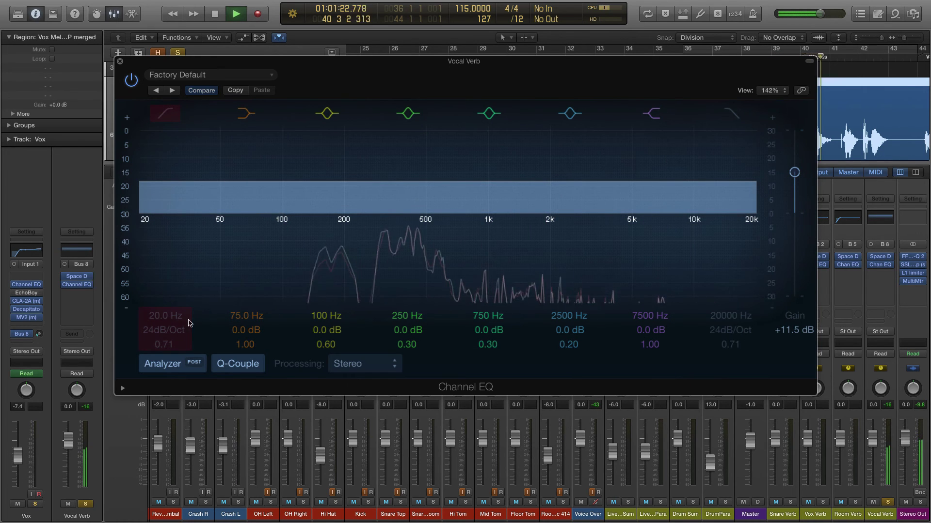
- Pull the Channel EQ high cut down past 750 Hz to about 235 Hz, auditioning the darker reverb
{"action": "key", "text": "space"}
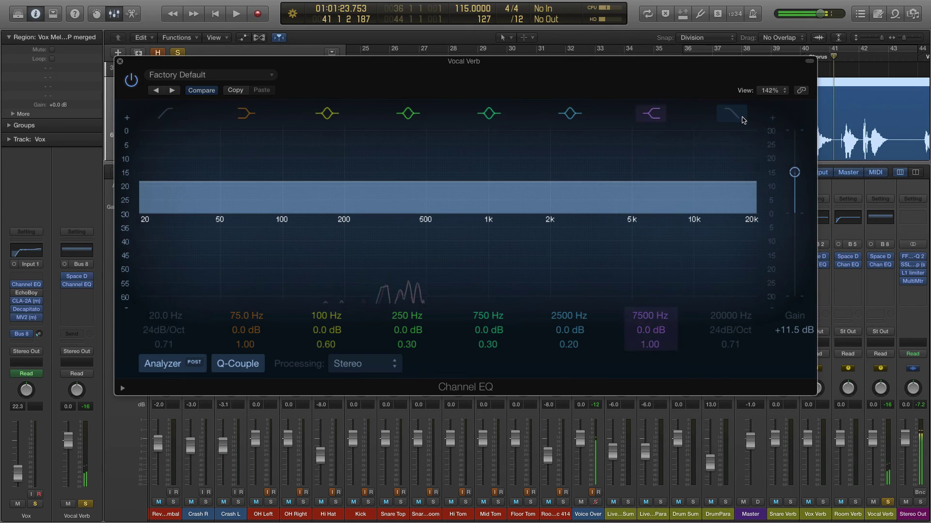
{"action": "left_click_drag", "start_coordinate": [728, 299], "coordinate": [435, 300]}
{"action": "left_click_drag", "start_coordinate": [462, 221], "coordinate": [378, 199]}
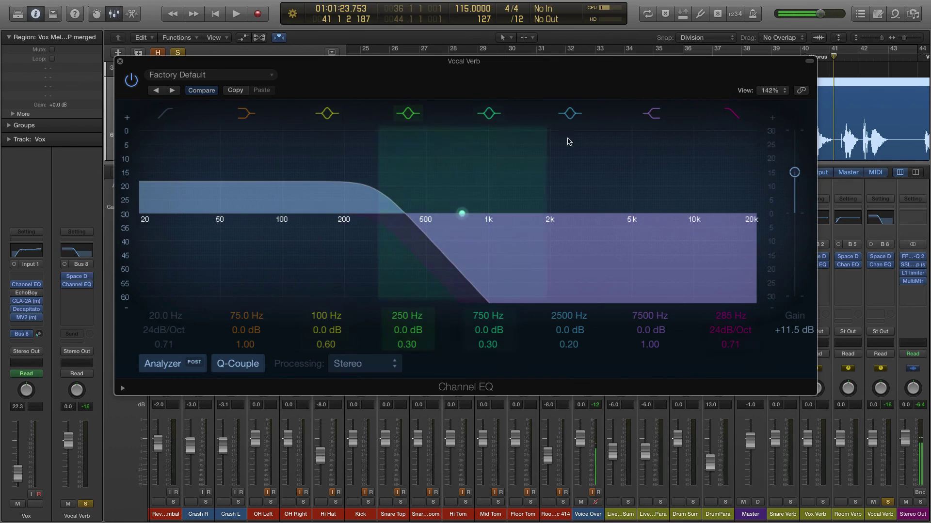
{"action": "key", "text": "space"}
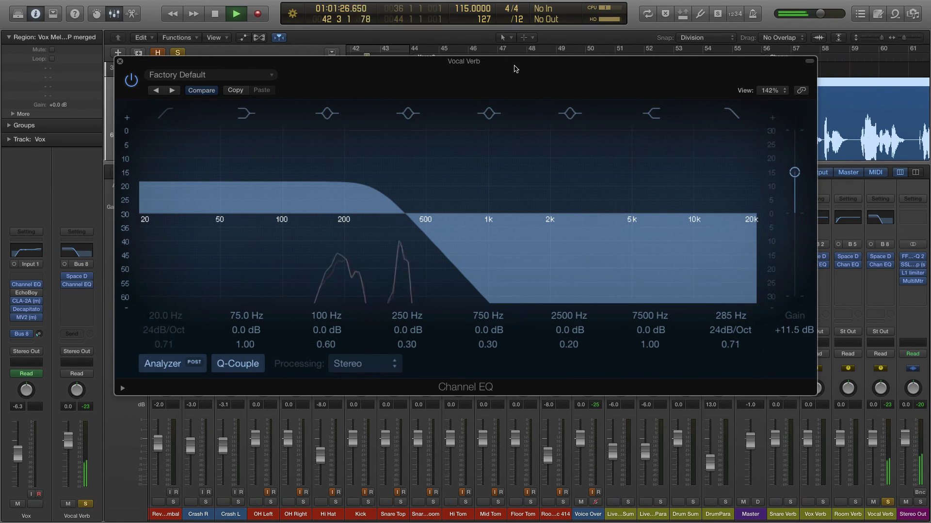
{"action": "key", "text": "space"}
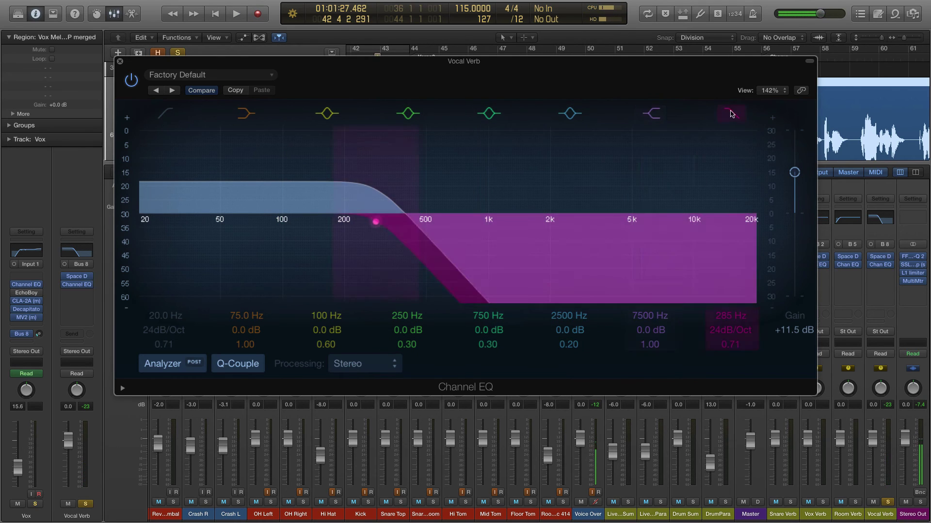
{"action": "key", "text": "space"}
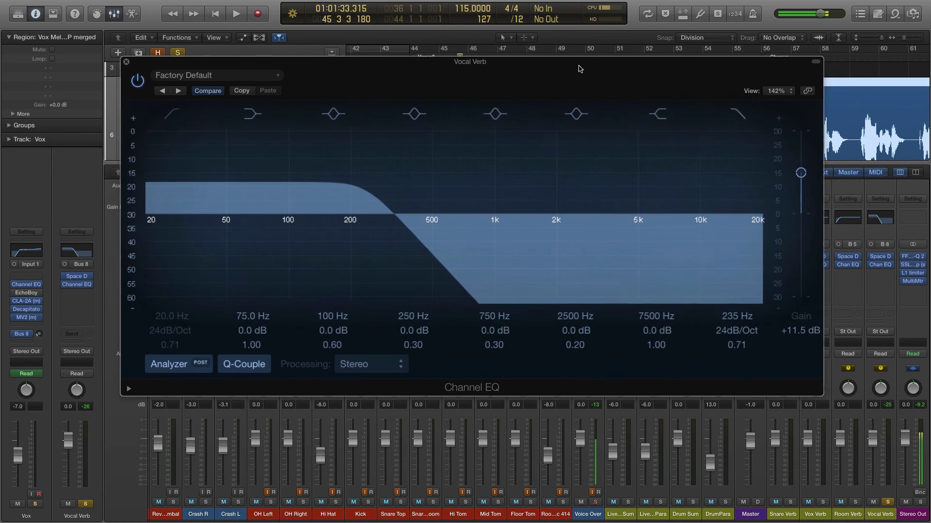
{"action": "left_click_drag", "start_coordinate": [577, 62], "coordinate": [587, 73]}
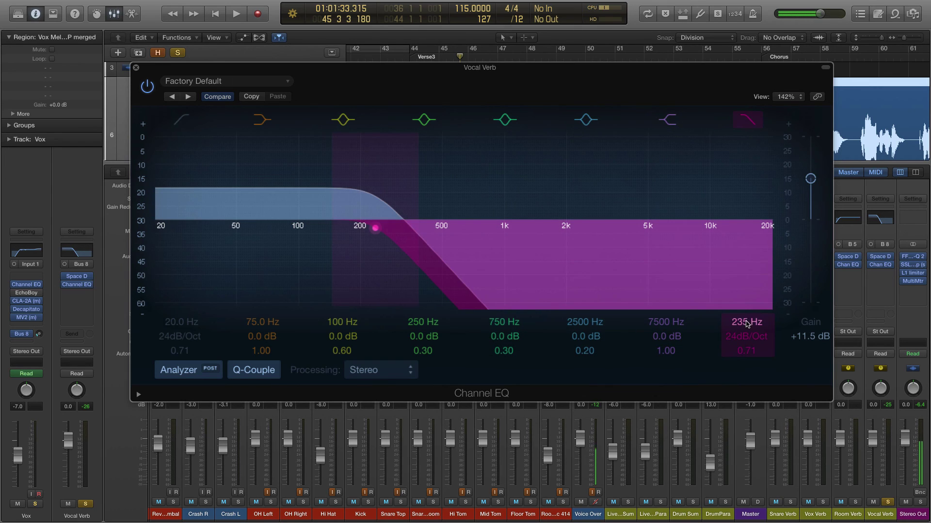
- Raise the high cut to about 3300 Hz and enable a 200 Hz low cut while playing back
{"action": "left_click_drag", "start_coordinate": [747, 322], "coordinate": [747, 281]}
{"action": "left_click_drag", "start_coordinate": [181, 322], "coordinate": [180, 290]}
{"action": "key", "text": "space"}
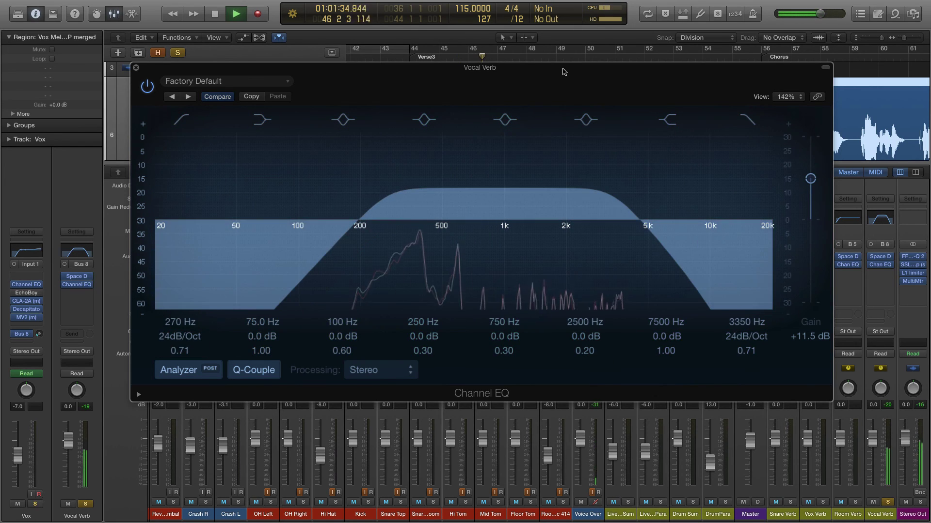
{"action": "mouse_move", "coordinate": [180, 322]}
{"action": "left_mouse_down"}
{"action": "mouse_move", "coordinate": [180, 347]}
{"action": "mouse_move", "coordinate": [180, 324]}
{"action": "left_mouse_up"}
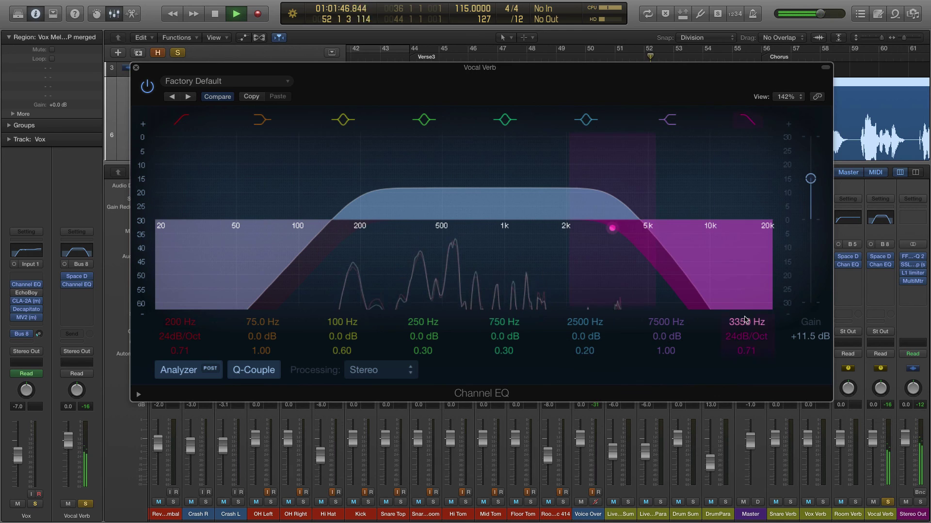
- Sweep the high cut up to 9900 Hz, stop playback, and close the Channel EQ
{"action": "left_click_drag", "start_coordinate": [745, 320], "coordinate": [745, 311]}
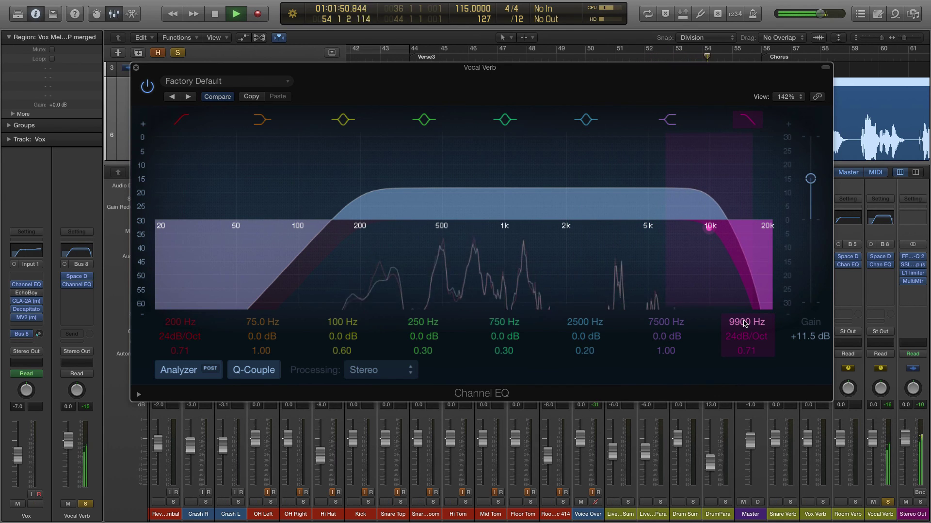
{"action": "key", "text": "space"}
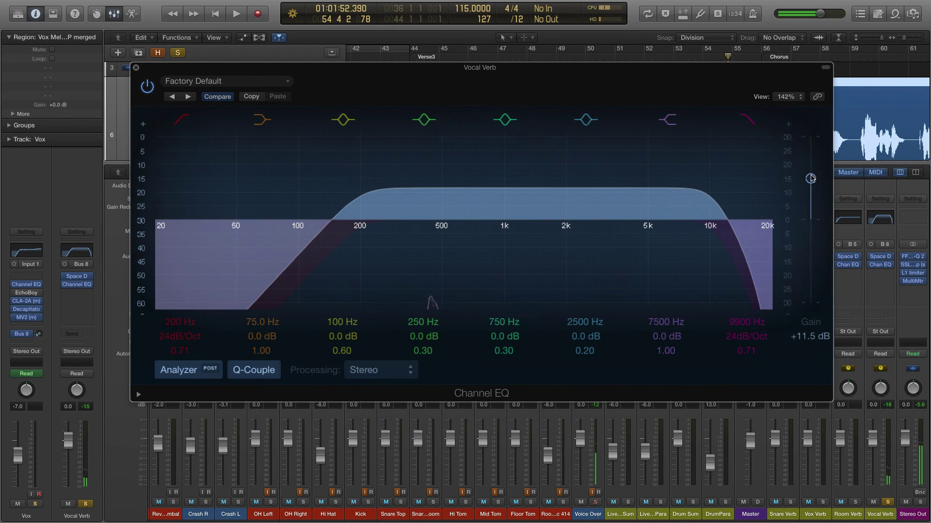
{"action": "left_click_drag", "start_coordinate": [810, 178], "coordinate": [810, 203]}
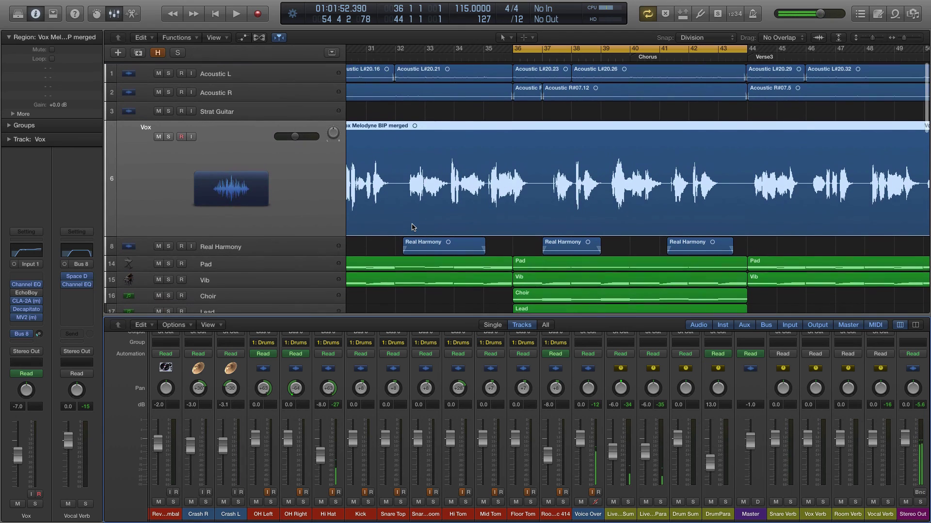
- Cycle bars 32–40 and play, then stop, to audition the band-limited vocal reverb
{"action": "scroll", "coordinate": [412, 227], "scroll_direction": "down", "scroll_amount": 1}
{"action": "left_click_drag", "start_coordinate": [548, 51], "coordinate": [431, 51]}
{"action": "key", "text": "space"}
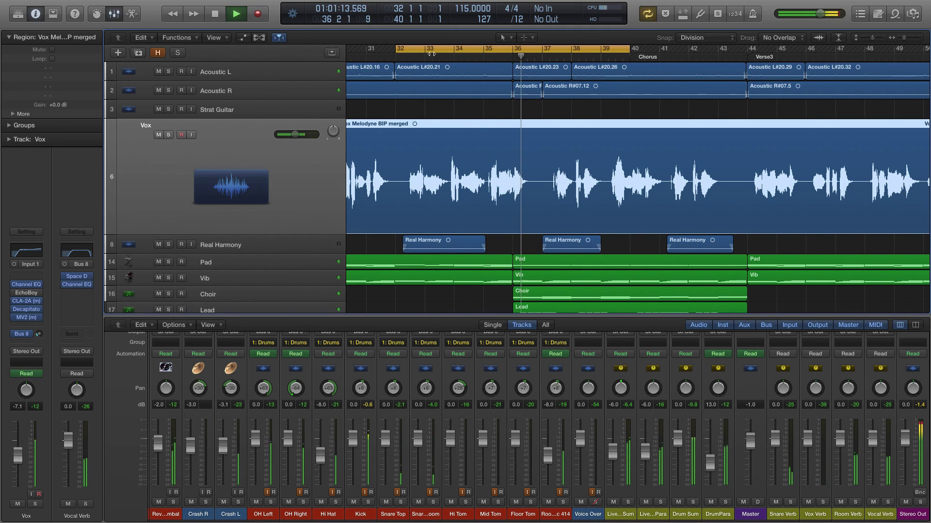
{"action": "key", "text": "space"}
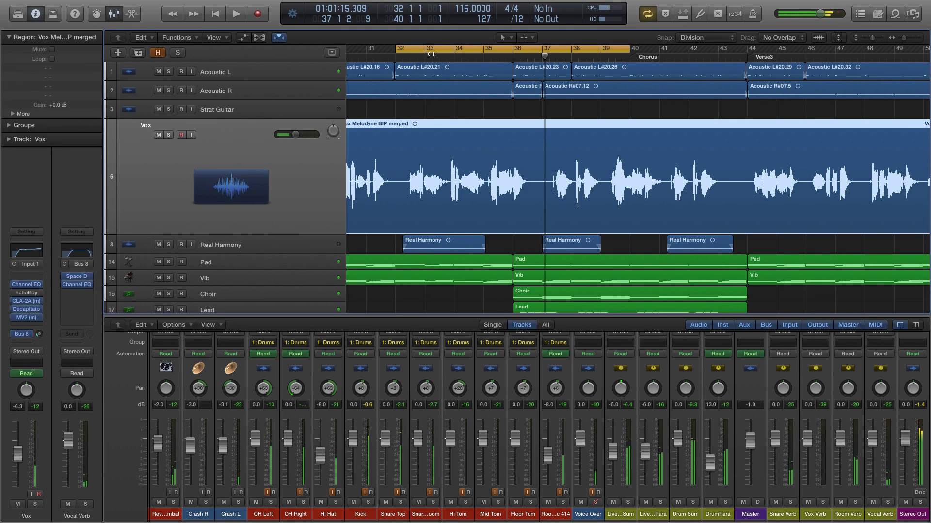